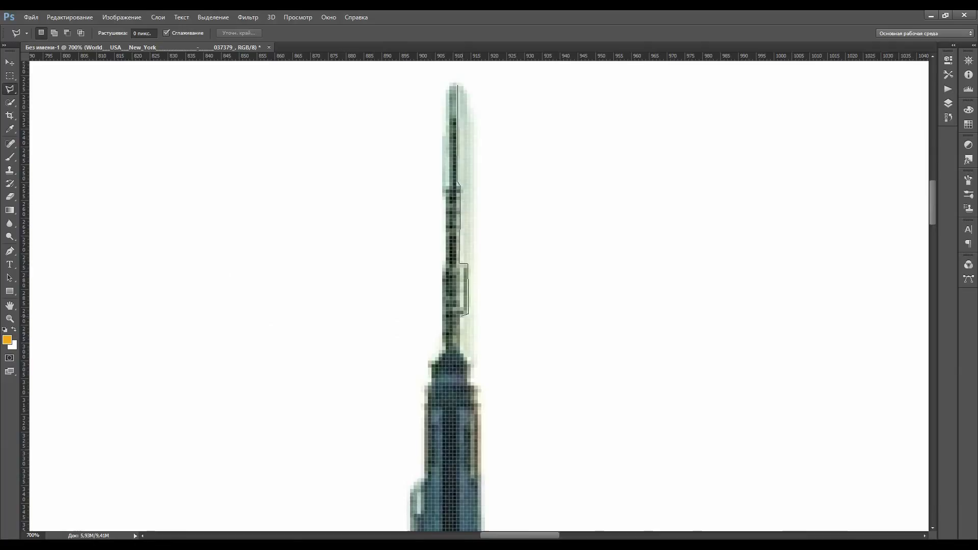
Restart the Polygonal Lasso outline along the spire's right edge, discarding the unfinished trace
{"action": "key", "text": "Escape"}
{"action": "scroll", "coordinate": [312, 332], "scroll_direction": "down", "scroll_amount": 5}
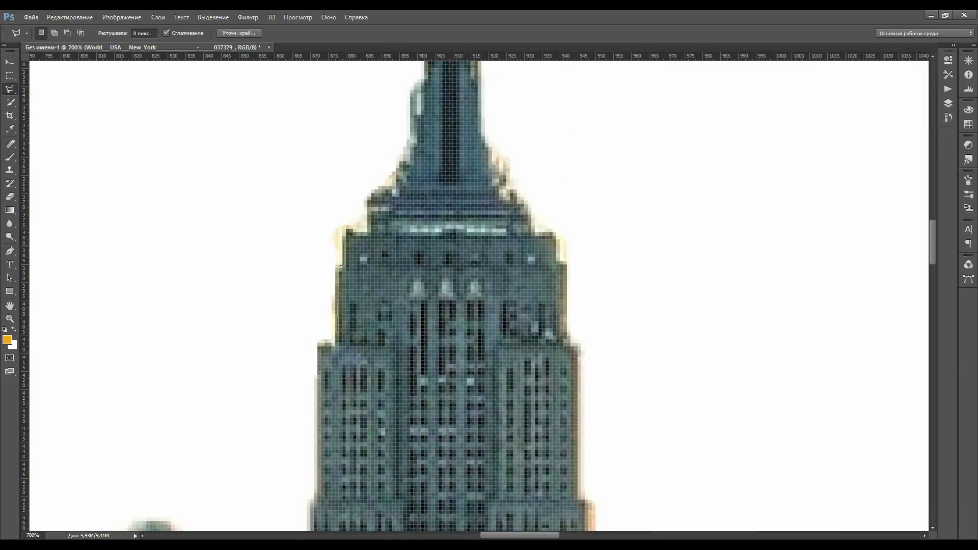
{"action": "key", "text": "Escape"}
{"action": "left_click", "coordinate": [490, 144]}
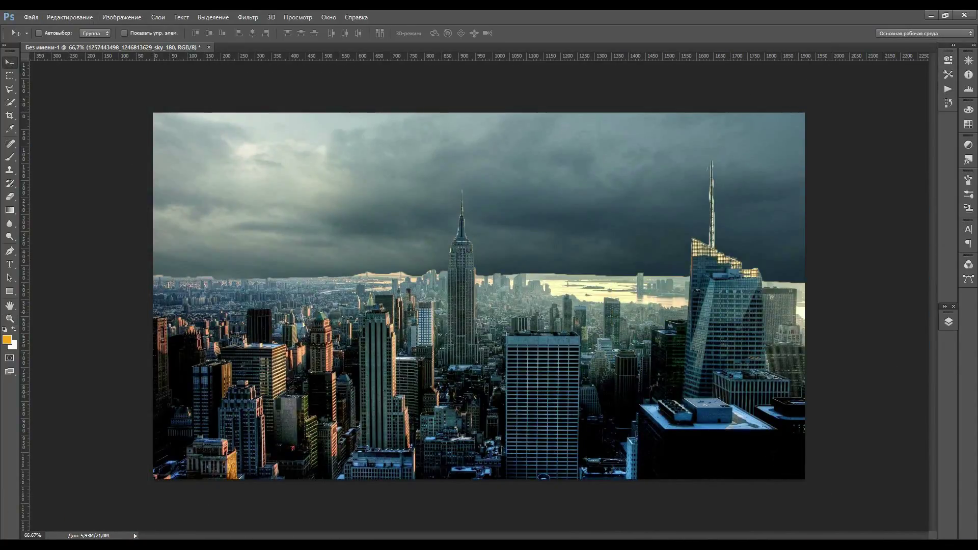
Brighten the stormy sky by raising Hue/Saturation Lightness, then view the whole scene
{"action": "left_click", "coordinate": [122, 17]}
{"action": "left_click_drag", "start_coordinate": [805, 140], "coordinate": [826, 141]}
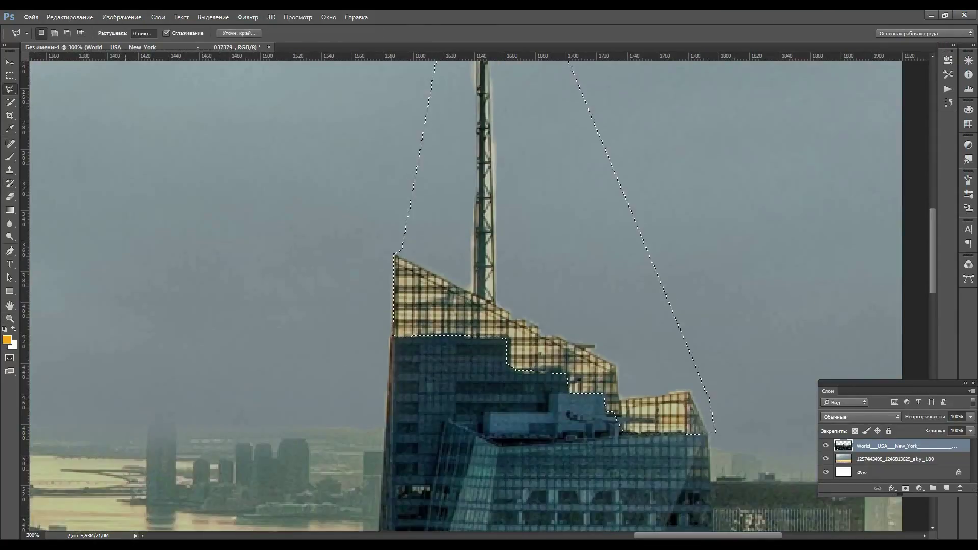
{"action": "key", "text": "ctrl+1"}
{"action": "key", "text": "ctrl+b"}
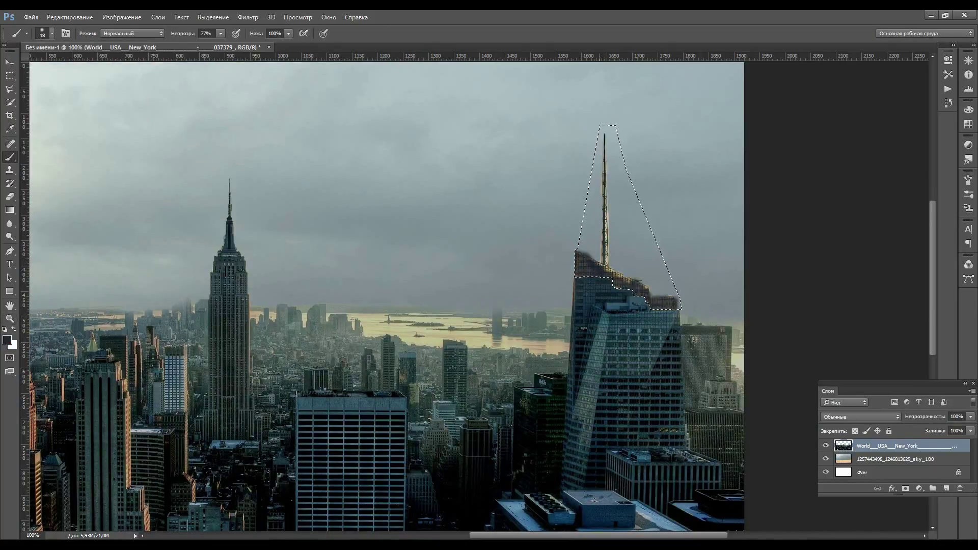
Desaturate the right tower's crown via Hue/Saturation on Cyans, then zoom in on it
{"action": "left_click", "coordinate": [325, 197]}
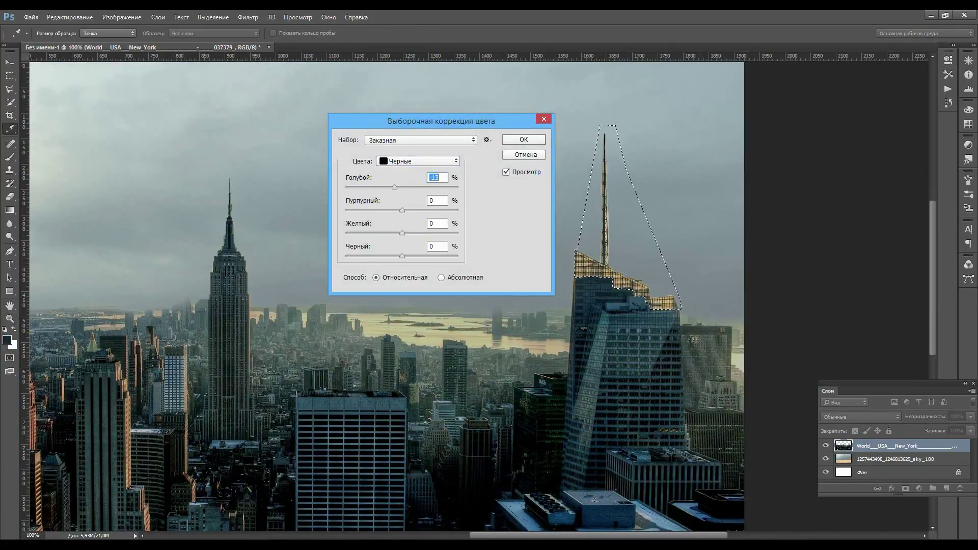
{"action": "left_click", "coordinate": [762, 58]}
{"action": "left_click", "coordinate": [749, 94]}
{"action": "left_click", "coordinate": [724, 159]}
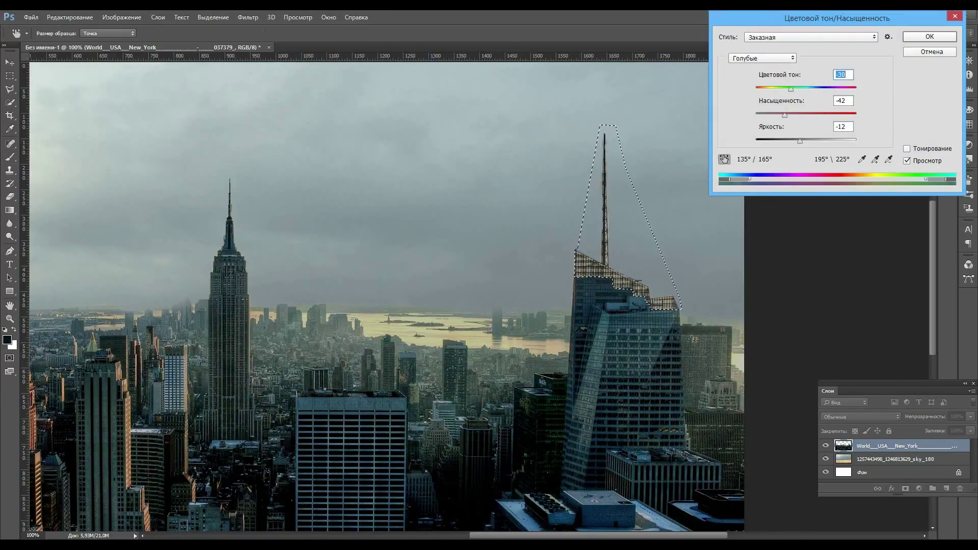
{"action": "key", "text": "Return"}
{"action": "key", "text": "ctrl+d"}
{"action": "key", "text": "ctrl+plus"}
{"action": "key", "text": "ctrl+plus"}
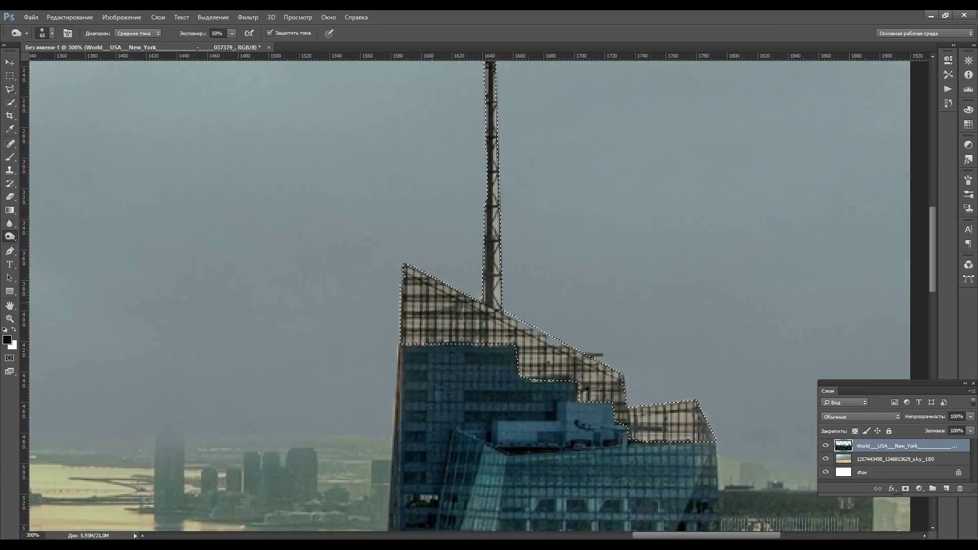
Fill the selected tower crown using Edit > Fill to neutralise its glow
{"action": "key", "text": "b"}
{"action": "right_click", "coordinate": [9, 157]}
{"action": "left_click", "coordinate": [51, 155]}
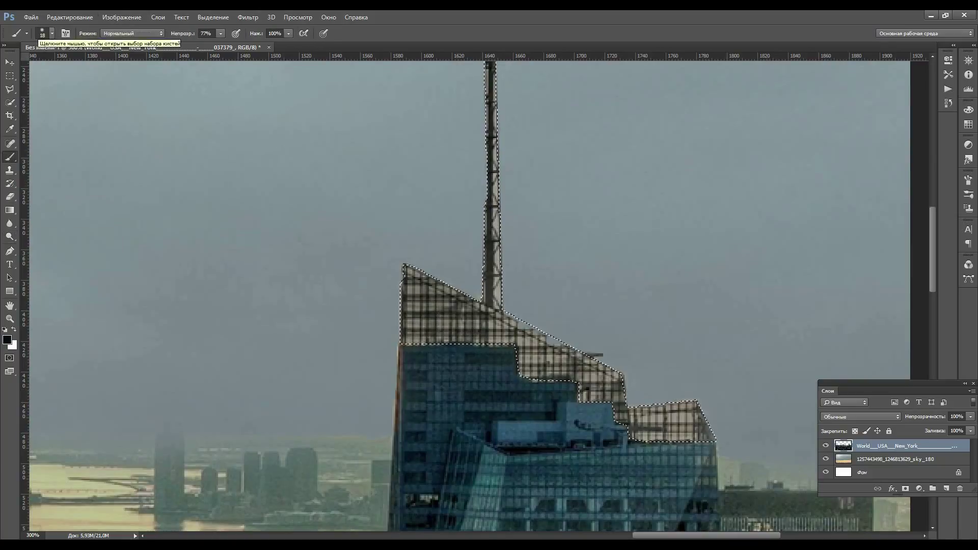
{"action": "left_click", "coordinate": [70, 17]}
{"action": "left_click", "coordinate": [82, 162]}
{"action": "left_click", "coordinate": [464, 162]}
{"action": "left_click", "coordinate": [577, 163]}
{"action": "key", "text": "ctrl+z"}
{"action": "left_click", "coordinate": [69, 17]}
Set up the Color Replacement tool with a light grey foreground colour
{"action": "key", "text": "Escape"}
{"action": "right_click", "coordinate": [10, 157]}
{"action": "left_click", "coordinate": [61, 273]}
{"action": "left_click", "coordinate": [7, 339]}
{"action": "left_click", "coordinate": [365, 204]}
{"action": "left_click", "coordinate": [589, 145]}
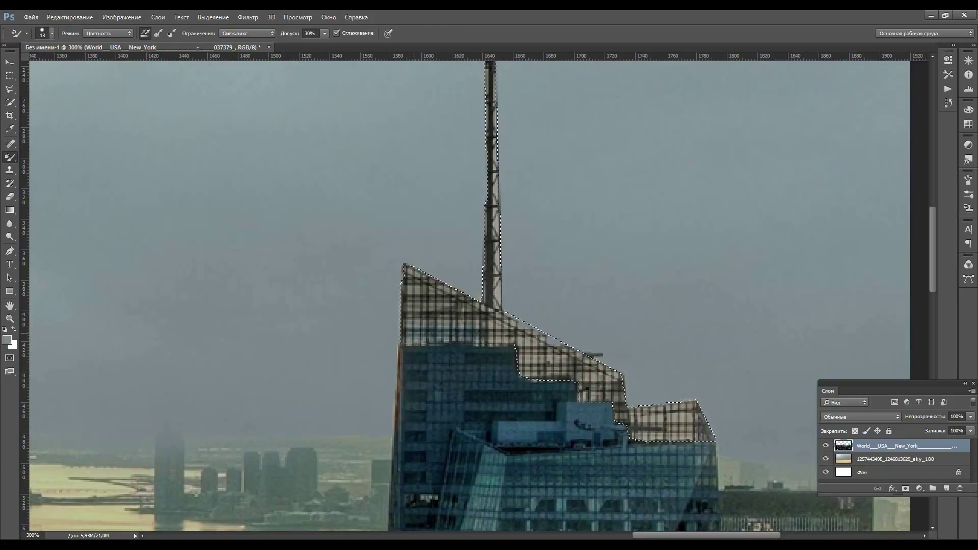
Adjust the brush size and pan across the skyline while recolouring the water light grey
{"action": "key", "text": "ctrl+1"}
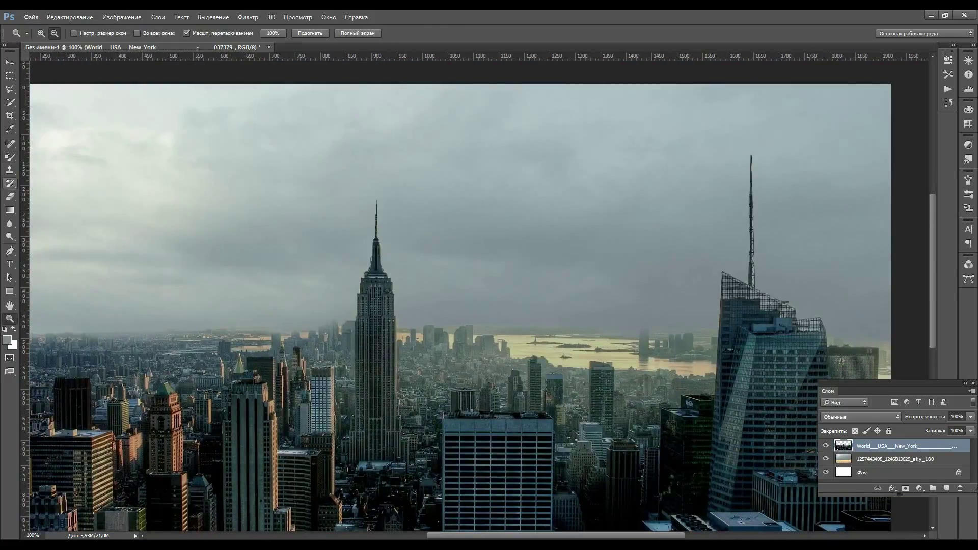
{"action": "left_click", "coordinate": [51, 33]}
{"action": "key", "text": "Return"}
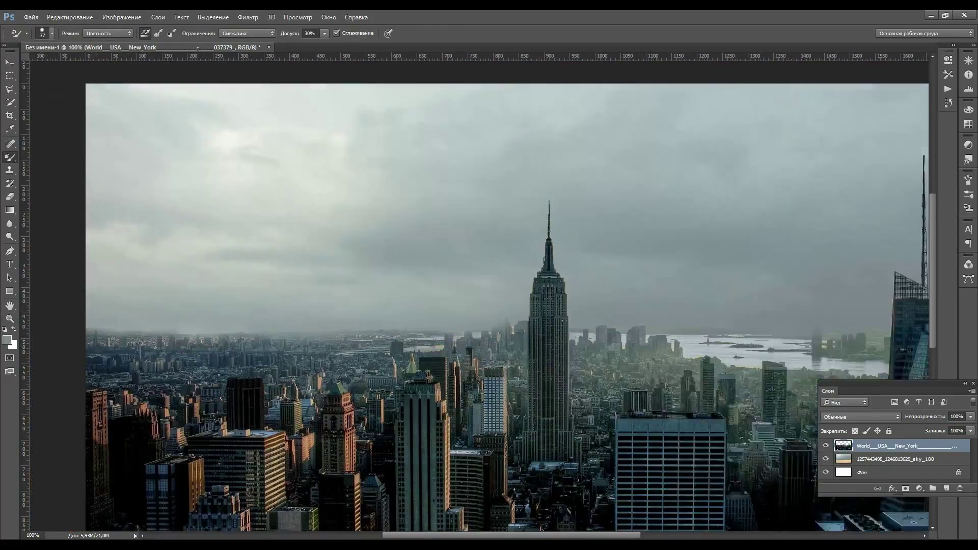
{"action": "scroll", "coordinate": [458, 306], "scroll_direction": "right", "scroll_amount": 5}
{"action": "scroll", "coordinate": [458, 306], "scroll_direction": "left", "scroll_amount": 7}
{"action": "scroll", "coordinate": [458, 306], "scroll_direction": "down", "scroll_amount": 3}
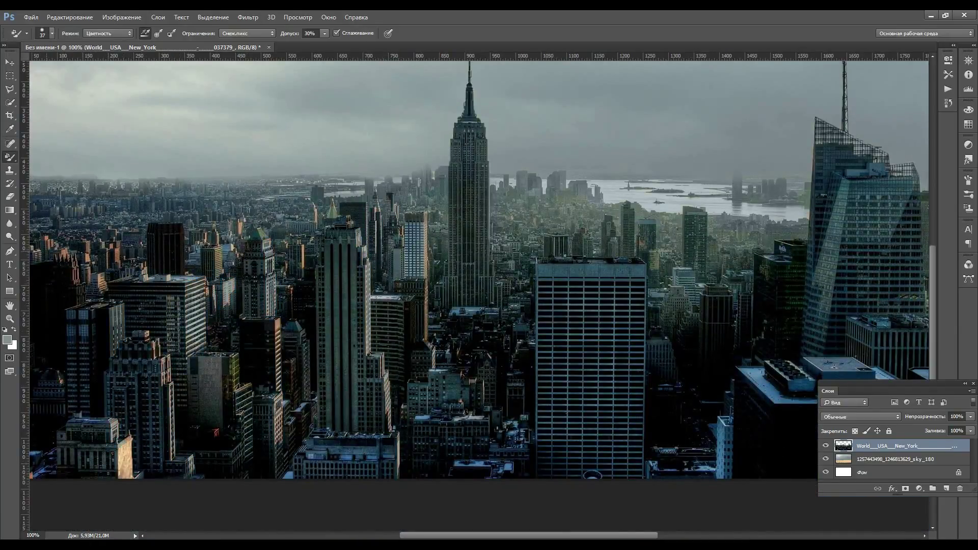
{"action": "scroll", "coordinate": [458, 305], "scroll_direction": "up", "scroll_amount": 3}
{"action": "scroll", "coordinate": [459, 305], "scroll_direction": "down", "scroll_amount": 5}
{"action": "scroll", "coordinate": [459, 306], "scroll_direction": "left", "scroll_amount": 4}
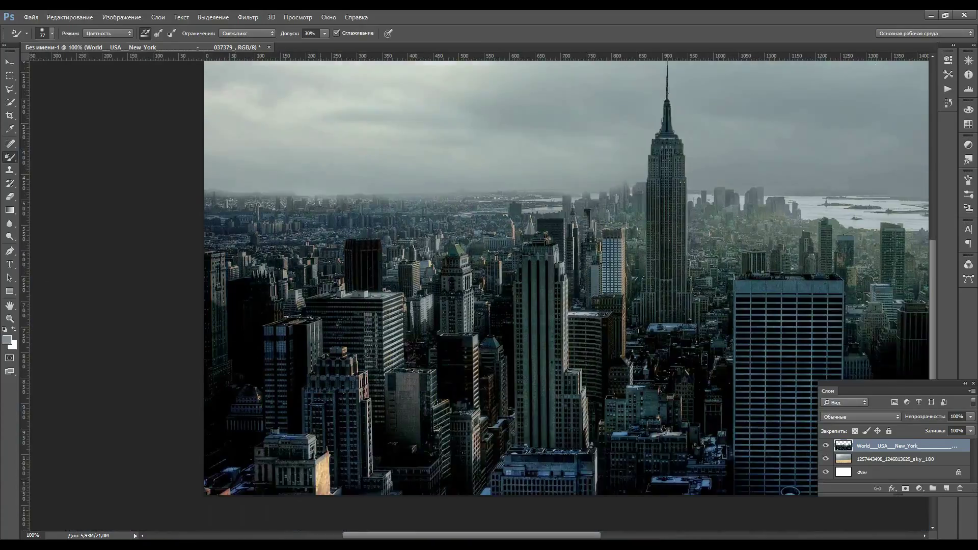
{"action": "key", "text": "z"}
{"action": "key", "text": "ctrl+minus"}
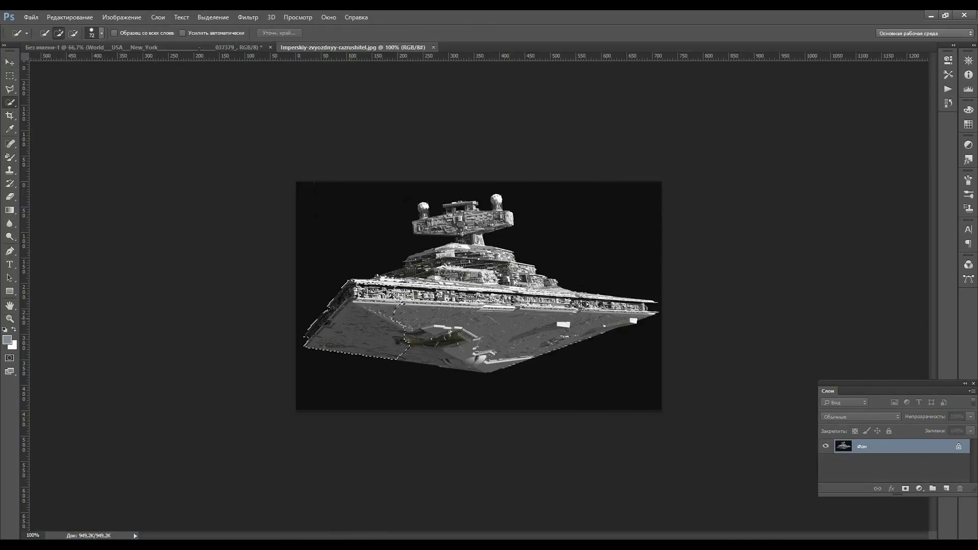
Select the Star Destroyer using Quick Mask and the Quick Selection tool
{"action": "key", "text": "ctrl+plus"}
{"action": "key", "text": "ctrl+plus"}
{"action": "key", "text": "ctrl+plus"}
{"action": "key", "text": "ctrl+minus"}
{"action": "key", "text": "ctrl+minus"}
{"action": "key", "text": "b"}
{"action": "key", "text": "q"}
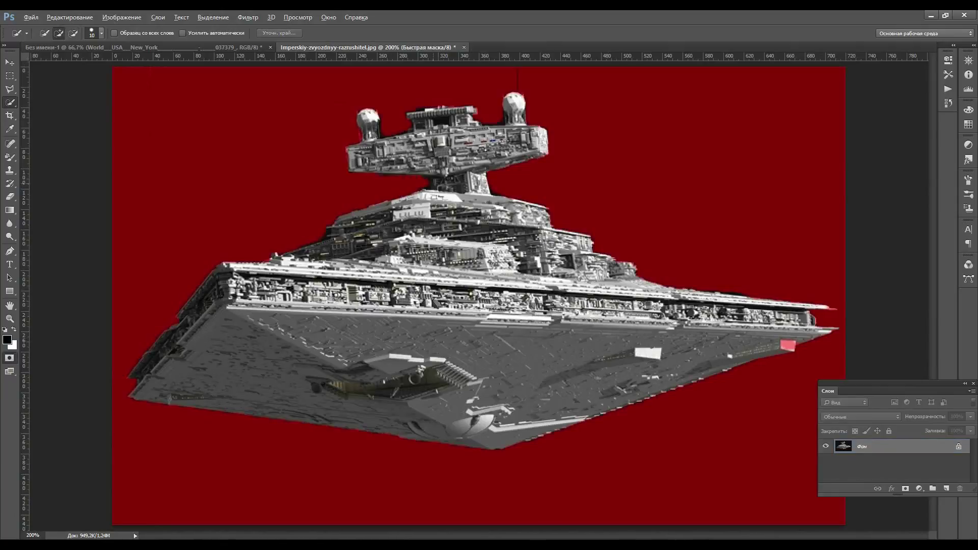
{"action": "key", "text": "q"}
{"action": "key", "text": "w"}
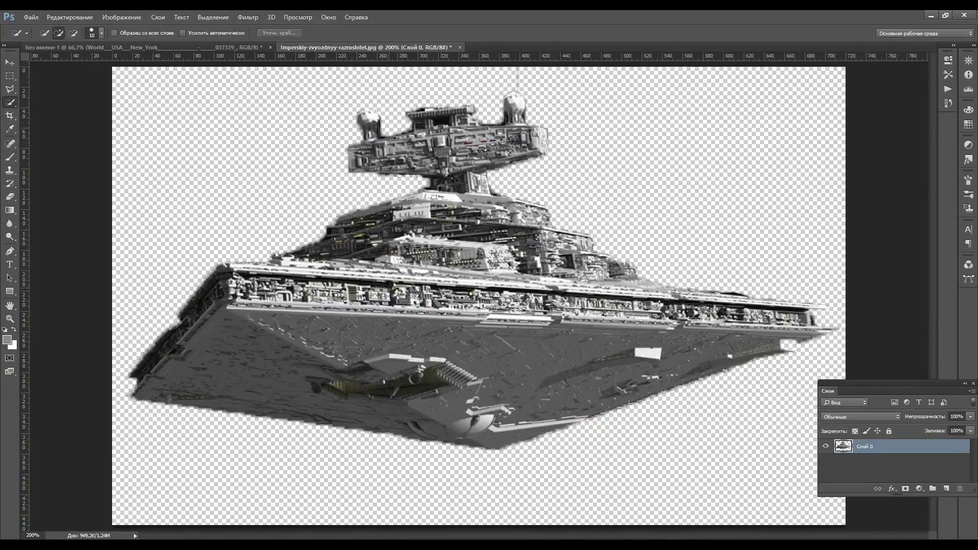
{"action": "key", "text": "Escape"}
Invert the selection and delete the black background around the ship
{"action": "key", "text": "ctrl+shift+i"}
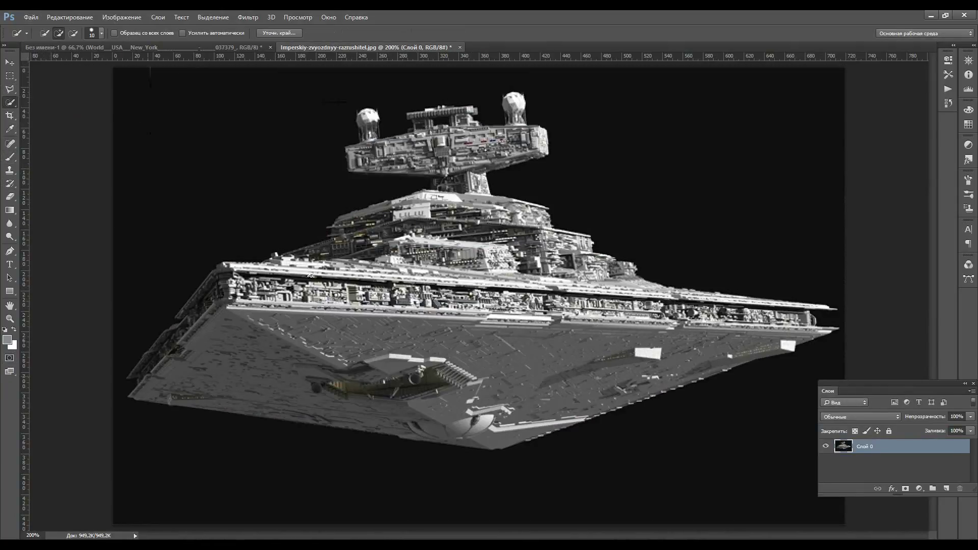
{"action": "right_click", "coordinate": [440, 307]}
{"action": "left_click", "coordinate": [479, 327]}
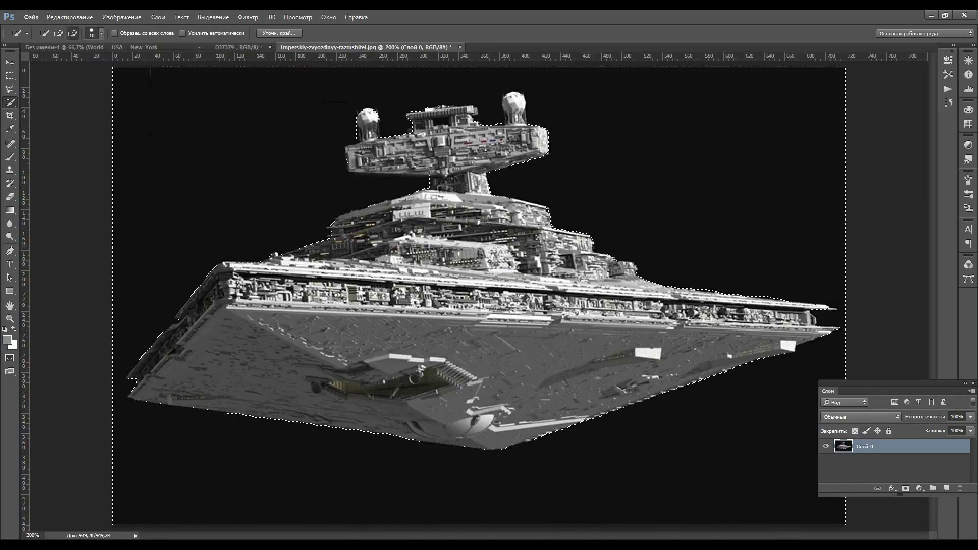
{"action": "key", "text": "Delete"}
Shrink the Star Destroyer with Free Transform and move it higher above the right tower
{"action": "key", "text": "v"}
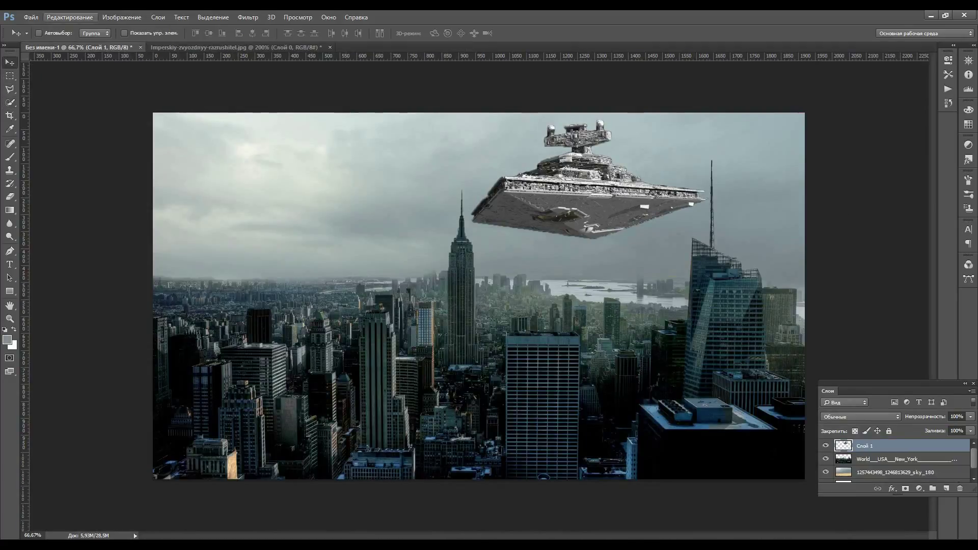
{"action": "key", "text": "ctrl+t"}
{"action": "left_click_drag", "start_coordinate": [468, 118], "coordinate": [552, 159]}
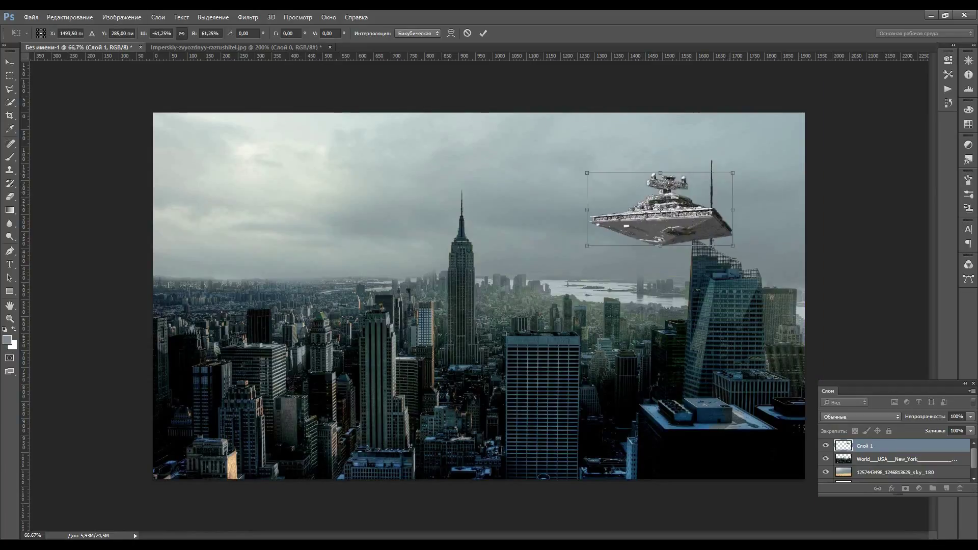
{"action": "left_click_drag", "start_coordinate": [660, 214], "coordinate": [729, 173]}
{"action": "key", "text": "ctrl+bracketleft"}
{"action": "key", "text": "Return"}
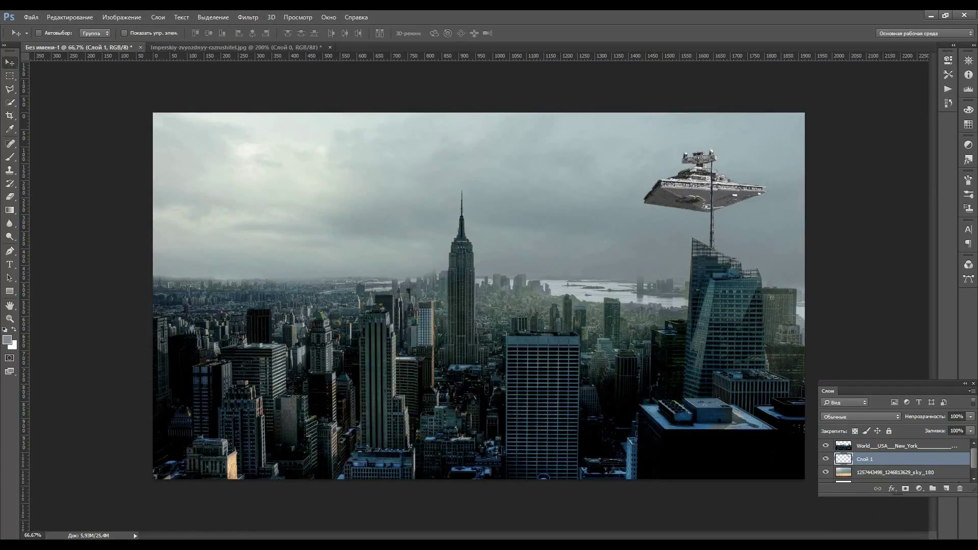
Lower the ship layer's opacity and fill, darken it, and shift it up-left
{"action": "key", "text": "6"}
{"action": "key", "text": "4"}
{"action": "left_click_drag", "start_coordinate": [971, 431], "coordinate": [958, 441]}
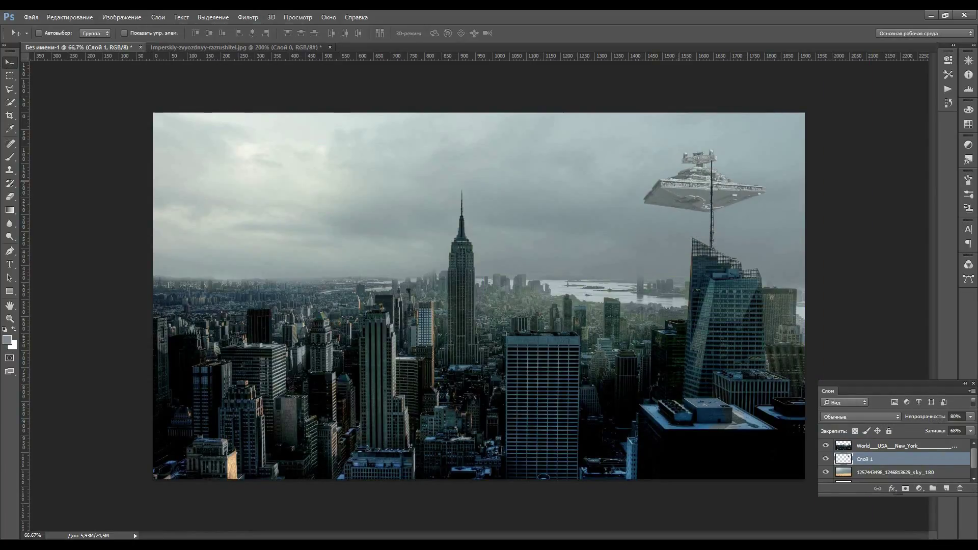
{"action": "key", "text": "ctrl+u"}
{"action": "key", "text": "Return"}
{"action": "left_click", "coordinate": [121, 17]}
{"action": "left_click", "coordinate": [346, 70]}
{"action": "left_click_drag", "start_coordinate": [703, 179], "coordinate": [637, 153]}
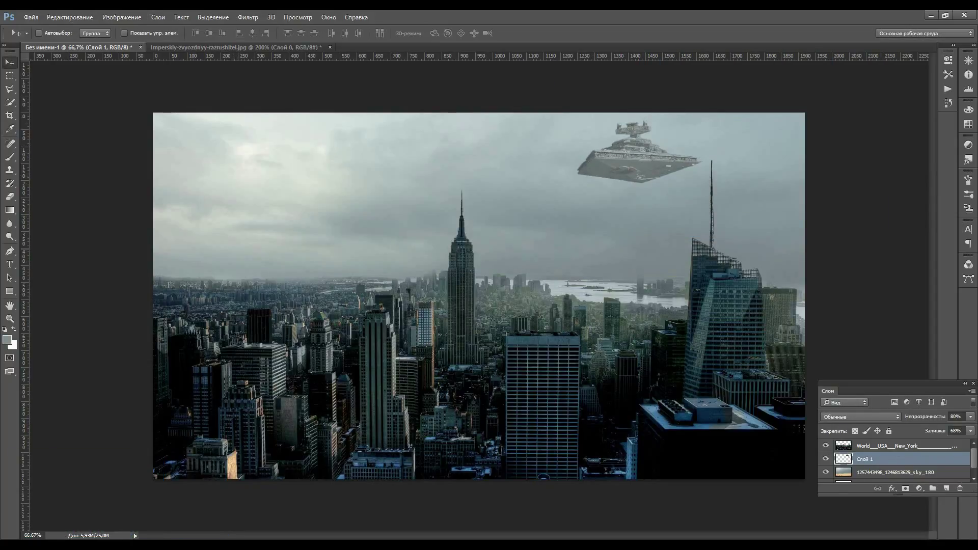
Soft-erase the ship's lower hull into the haze and start selecting the Venator
{"action": "right_click", "coordinate": [10, 196]}
{"action": "left_click", "coordinate": [56, 207]}
{"action": "mouse_move", "coordinate": [581, 168]}
{"action": "left_mouse_down"}
{"action": "mouse_move", "coordinate": [698, 163]}
{"action": "mouse_move", "coordinate": [652, 153]}
{"action": "mouse_move", "coordinate": [637, 177]}
{"action": "left_mouse_up"}
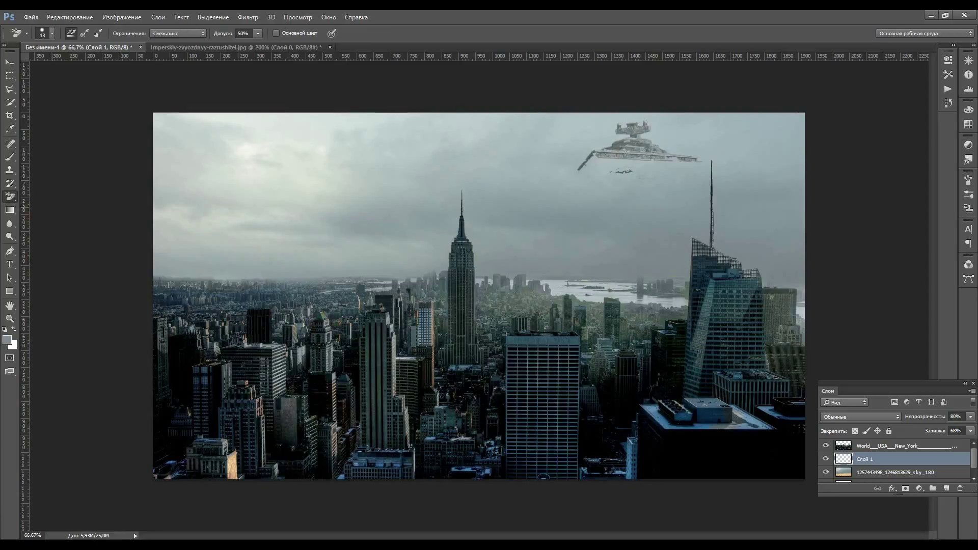
{"action": "key", "text": "ctrl+alt+z"}
{"action": "key", "text": "ctrl+alt+z"}
{"action": "key", "text": "ctrl+alt+z"}
{"action": "right_click", "coordinate": [10, 196]}
{"action": "left_click", "coordinate": [56, 195]}
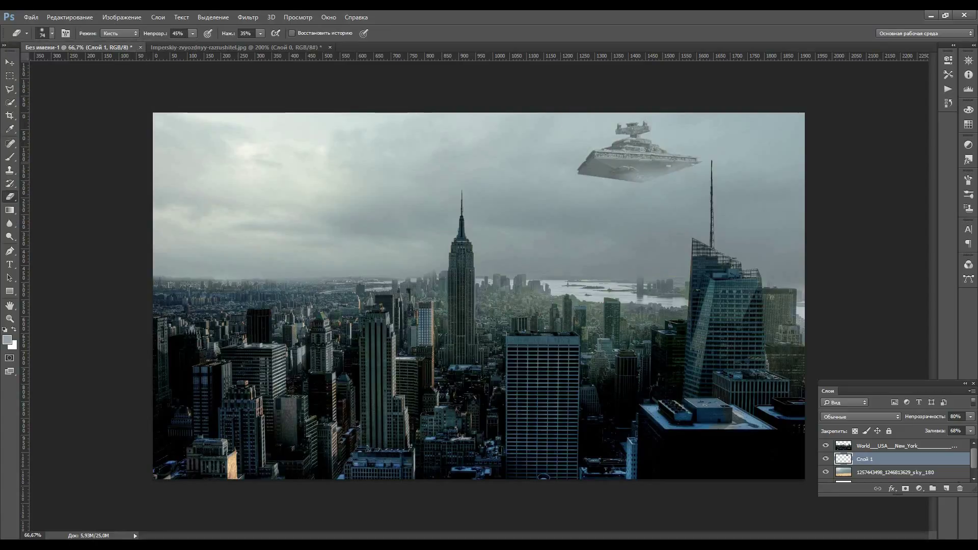
{"action": "left_click_drag", "start_coordinate": [698, 162], "coordinate": [581, 171]}
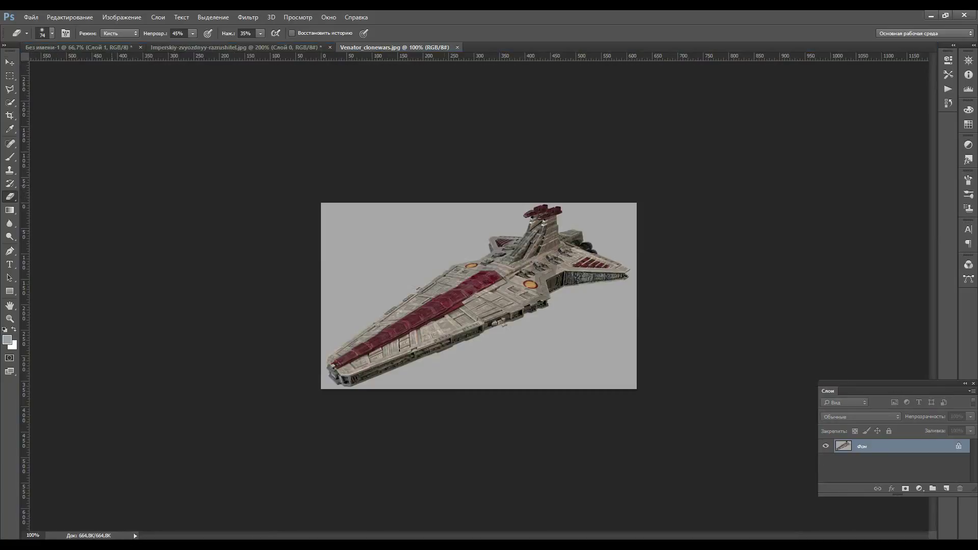
{"action": "key", "text": "w"}
{"action": "mouse_move", "coordinate": [401, 307]}
{"action": "left_mouse_down"}
{"action": "mouse_move", "coordinate": [554, 254]}
{"action": "mouse_move", "coordinate": [583, 270]}
{"action": "left_mouse_up"}
Refine the Venator selection with a smaller brush, removing the background wedge near the tower
{"action": "left_click", "coordinate": [101, 33]}
{"action": "key", "text": "ctrl+plus"}
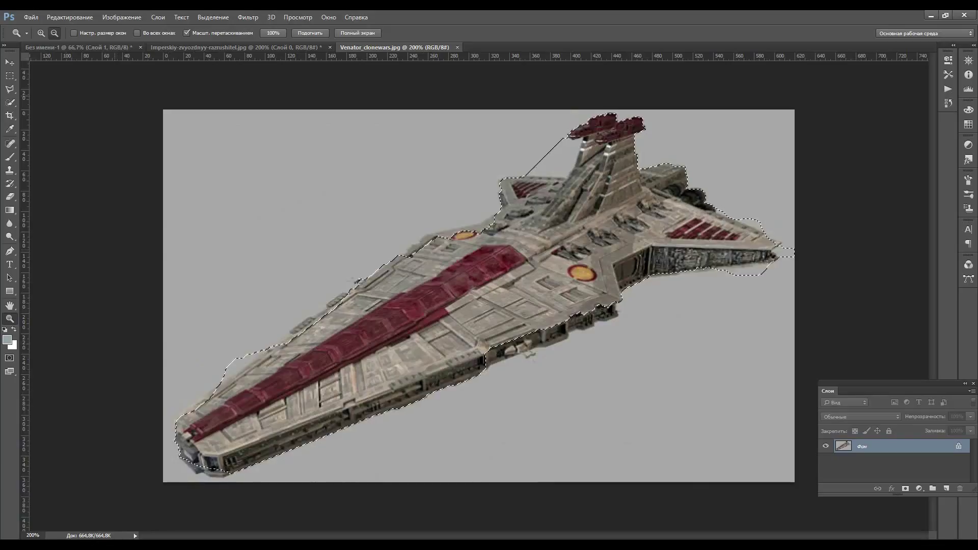
{"action": "left_click", "coordinate": [102, 33]}
{"action": "left_click", "coordinate": [545, 153], "text": "alt"}
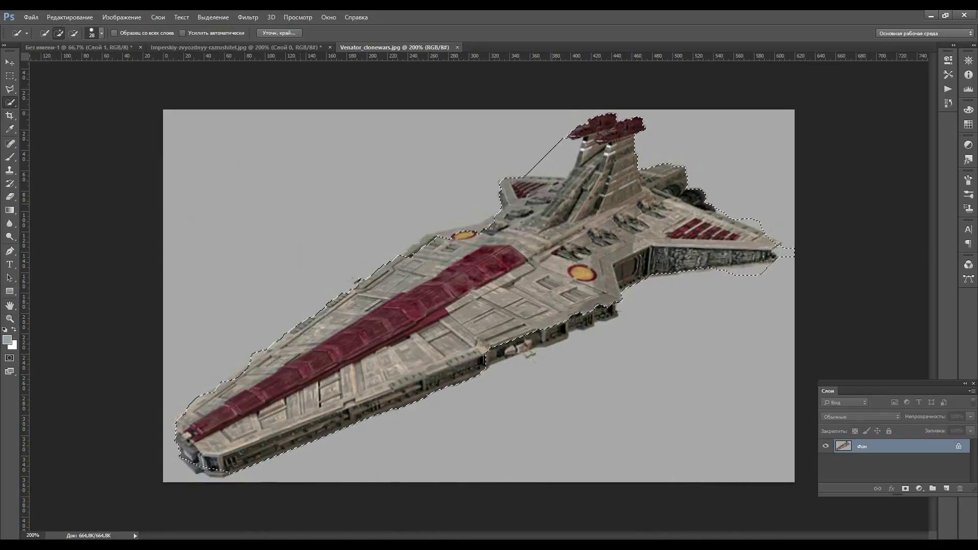
{"action": "key", "text": "l"}
{"action": "key", "text": "ctrl+d"}
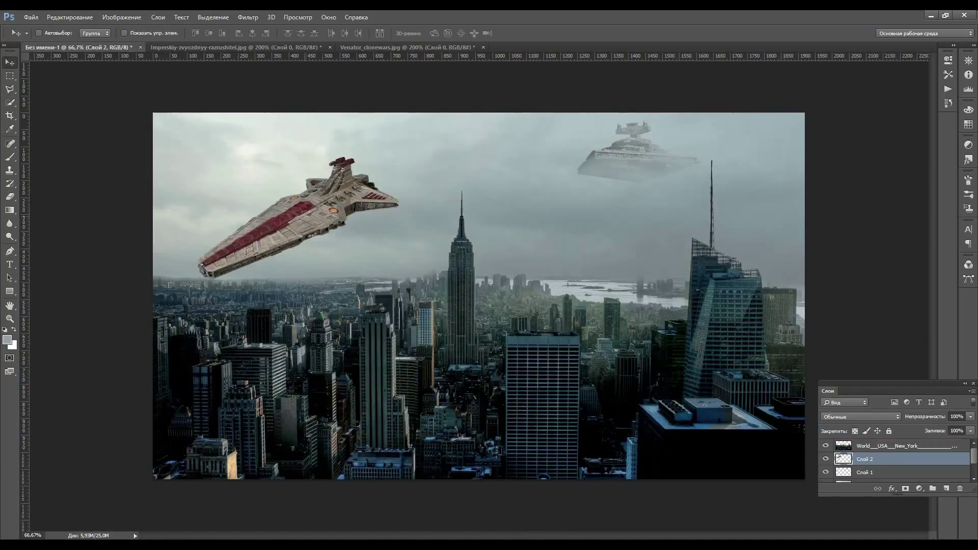
Scale the Venator proportionally and place it in the sky left of the central tower
{"action": "left_click", "coordinate": [182, 33]}
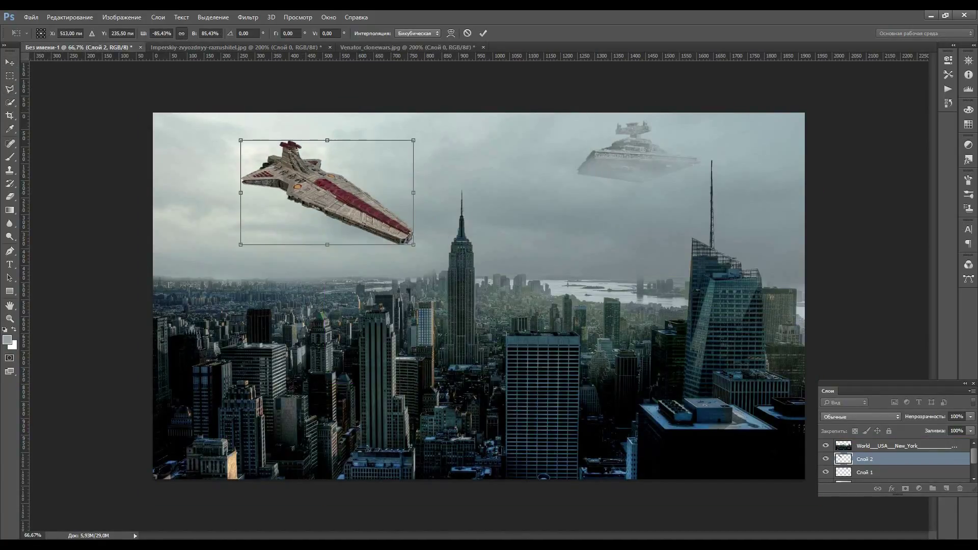
{"action": "left_click_drag", "start_coordinate": [326, 193], "coordinate": [357, 202]}
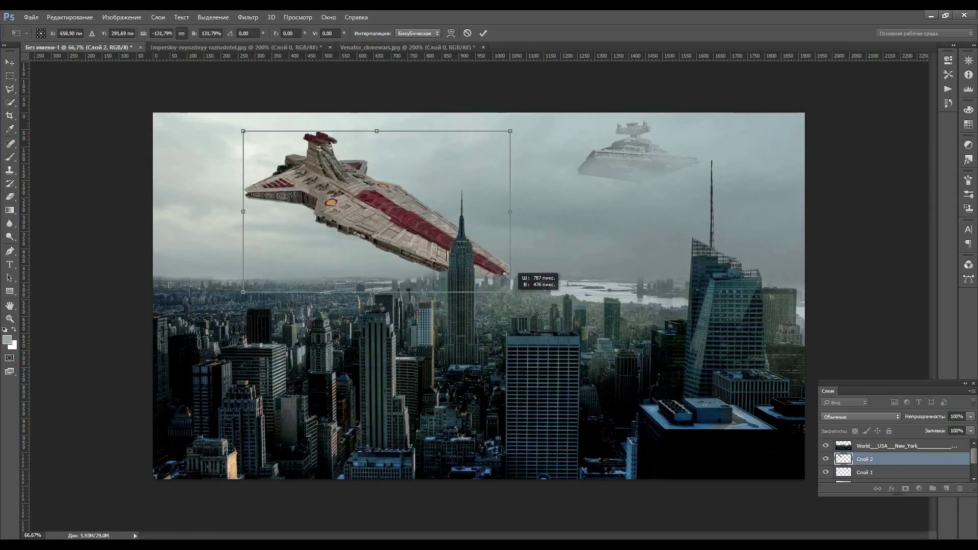
{"action": "left_click_drag", "start_coordinate": [444, 248], "coordinate": [433, 242]}
{"action": "key", "text": "Return"}
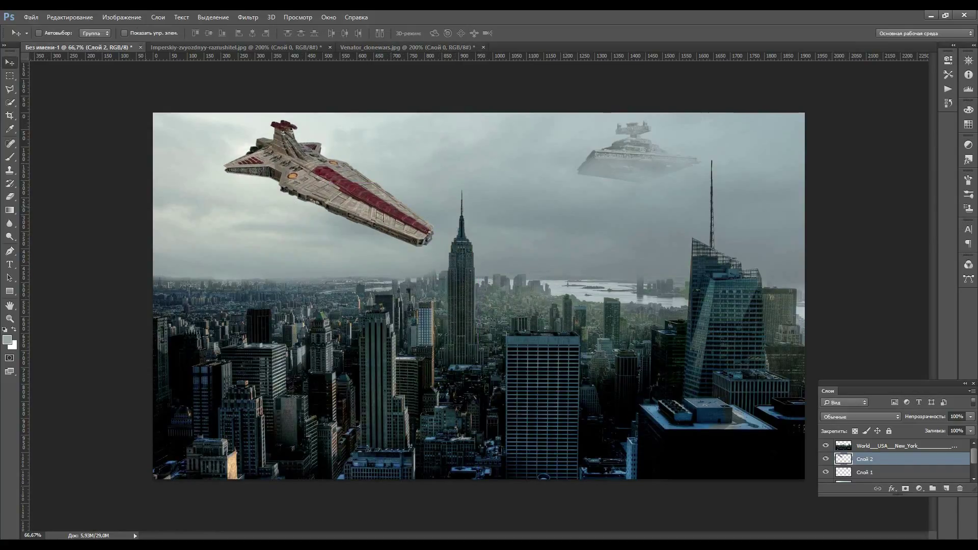
Outline part of the ship with the Polygonal Lasso and cut it to its own layer
{"action": "left_click", "coordinate": [10, 88]}
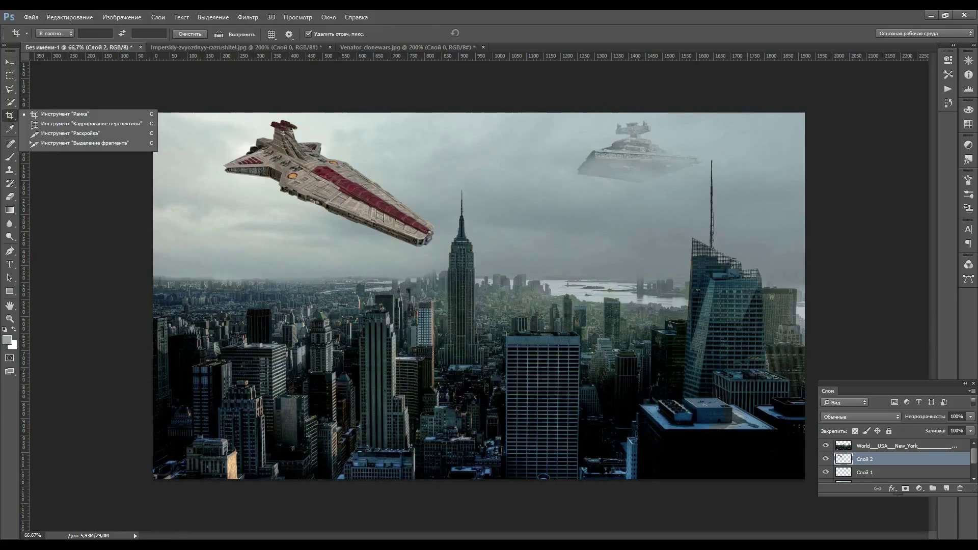
{"action": "double_click", "coordinate": [307, 201]}
{"action": "right_click", "coordinate": [370, 190]}
{"action": "left_click", "coordinate": [438, 310]}
Rotate the cut half and nudge it downward so the ship looks snapped
{"action": "key", "text": "v"}
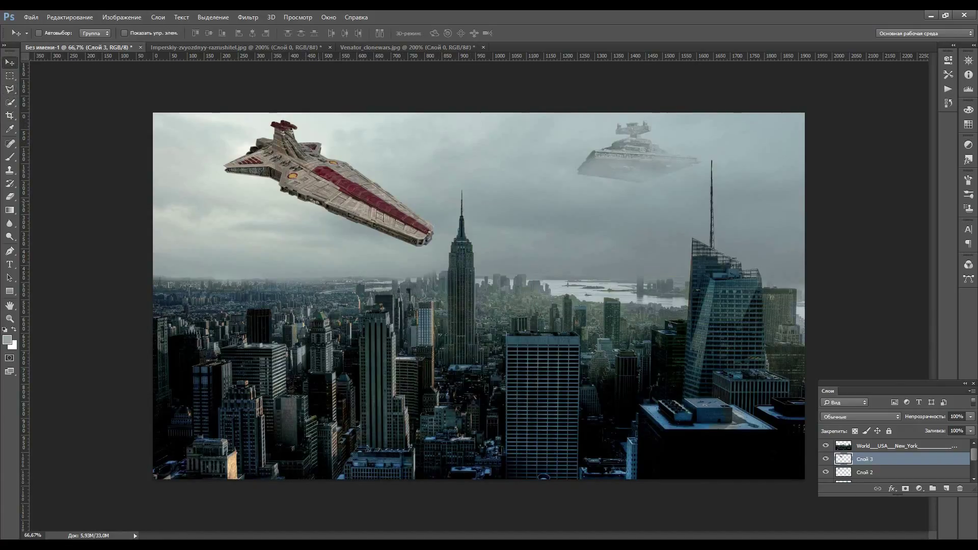
{"action": "left_click", "coordinate": [70, 16]}
{"action": "left_click", "coordinate": [77, 244]}
{"action": "left_click_drag", "start_coordinate": [370, 109], "coordinate": [331, 123]}
{"action": "key", "text": "Return"}
{"action": "left_click_drag", "start_coordinate": [390, 179], "coordinate": [389, 185]}
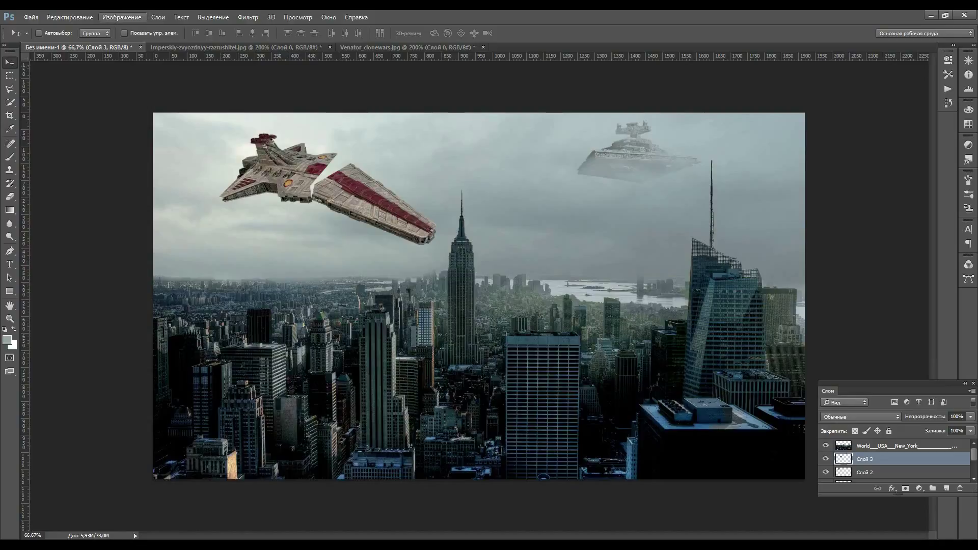
Desaturate the first Venator piece with Hue/Saturation (about -47)
{"action": "left_click", "coordinate": [122, 17]}
{"action": "mouse_move", "coordinate": [124, 43]}
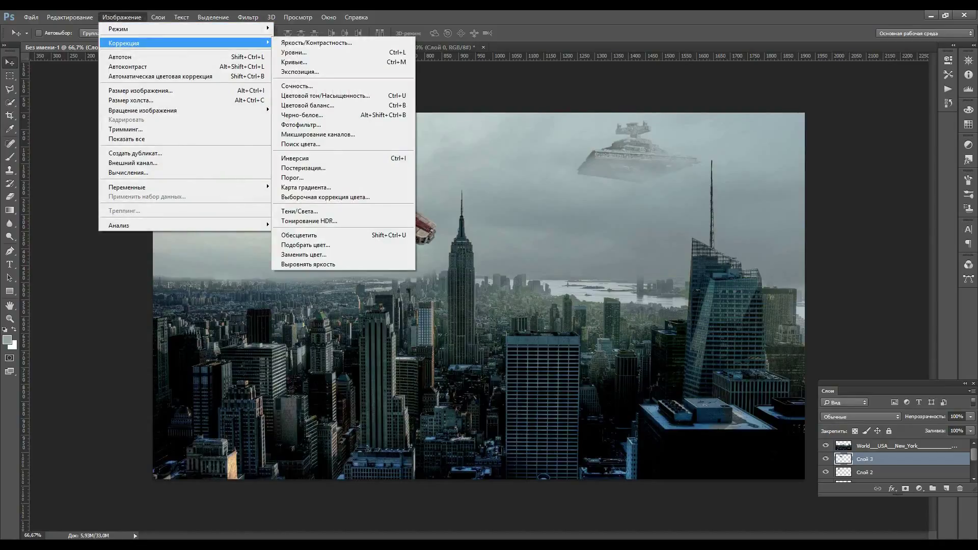
{"action": "left_click", "coordinate": [306, 86]}
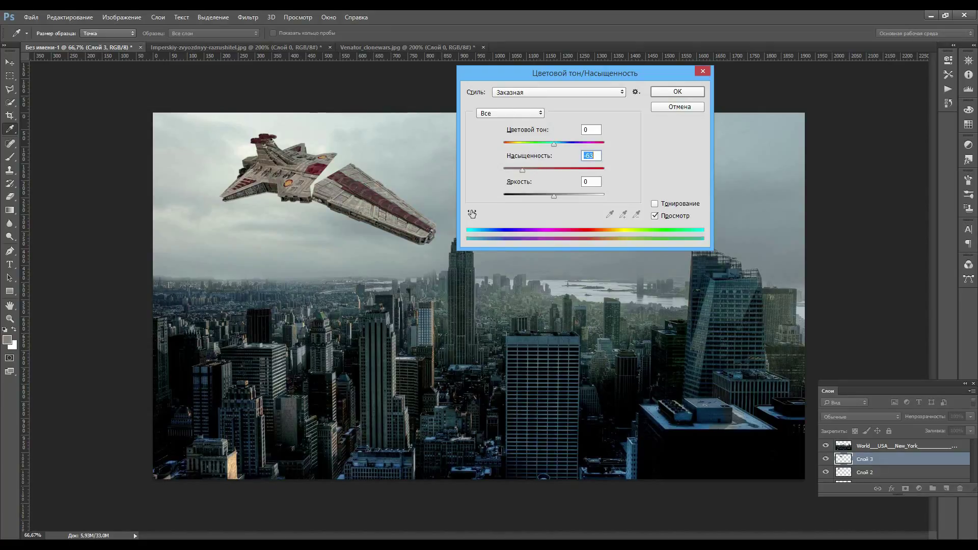
{"action": "key", "text": "Return"}
{"action": "right_click", "coordinate": [10, 157]}
{"action": "left_click", "coordinate": [56, 186]}
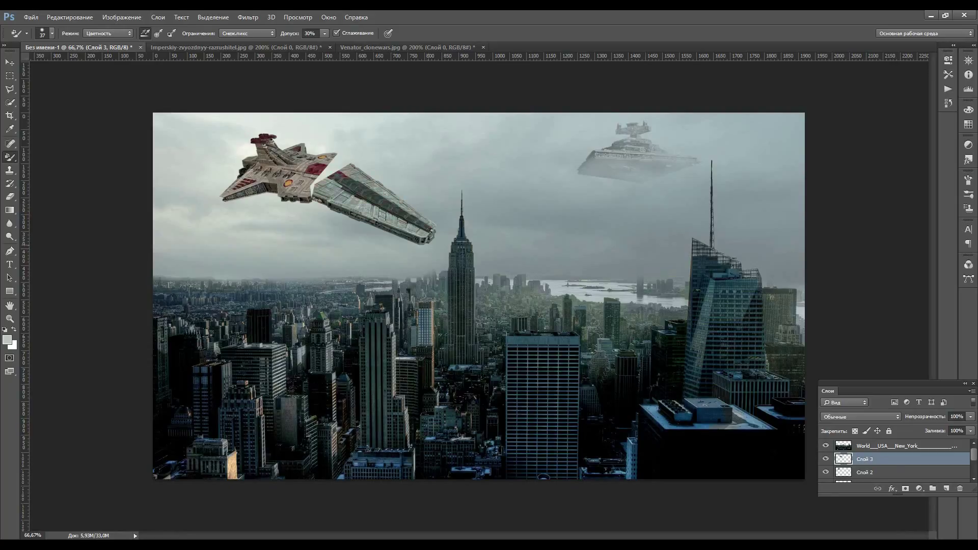
Lower saturation again and desaturate the other Venator half (about -58)
{"action": "left_click", "coordinate": [122, 17]}
{"action": "left_click", "coordinate": [306, 90]}
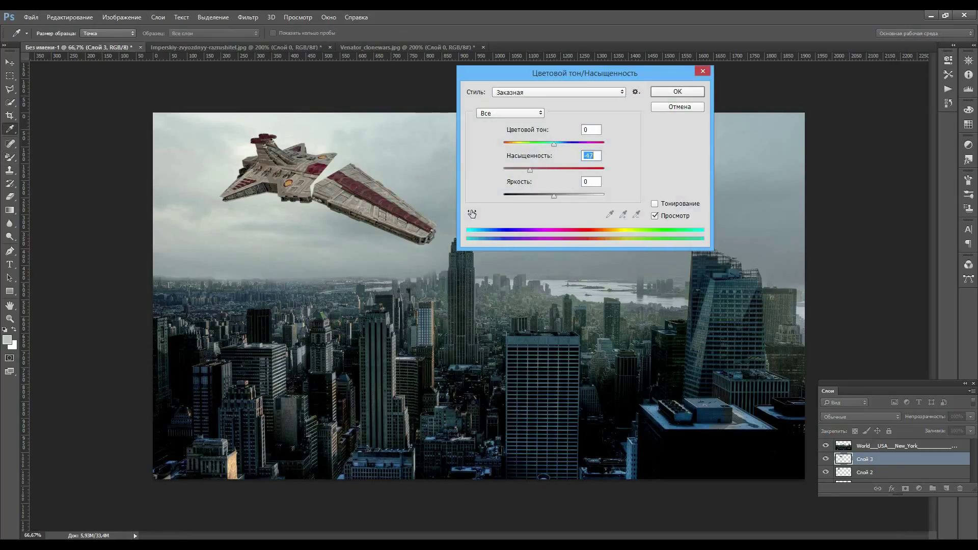
{"action": "key", "text": "Return"}
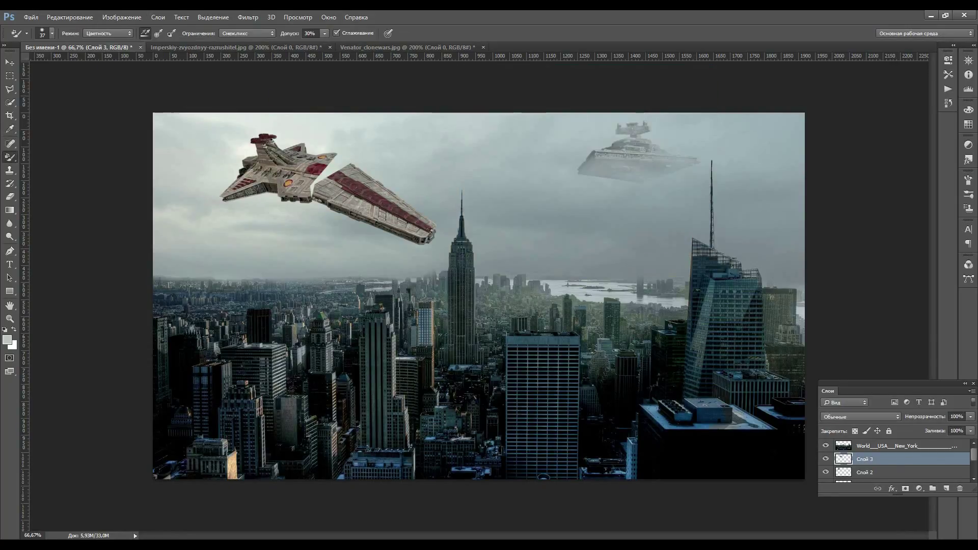
{"action": "left_click", "coordinate": [865, 472]}
{"action": "left_click", "coordinate": [121, 17]}
{"action": "left_click", "coordinate": [306, 95]}
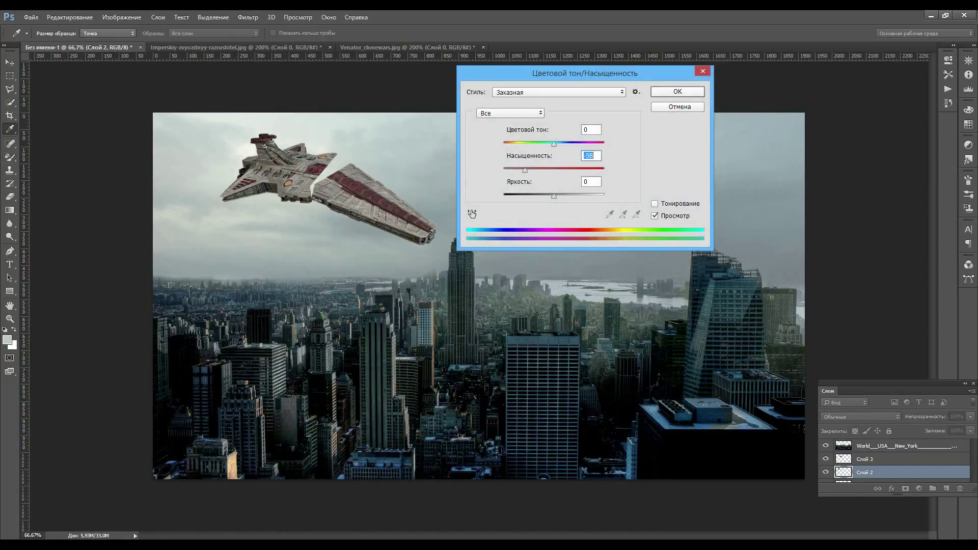
{"action": "key", "text": "Return"}
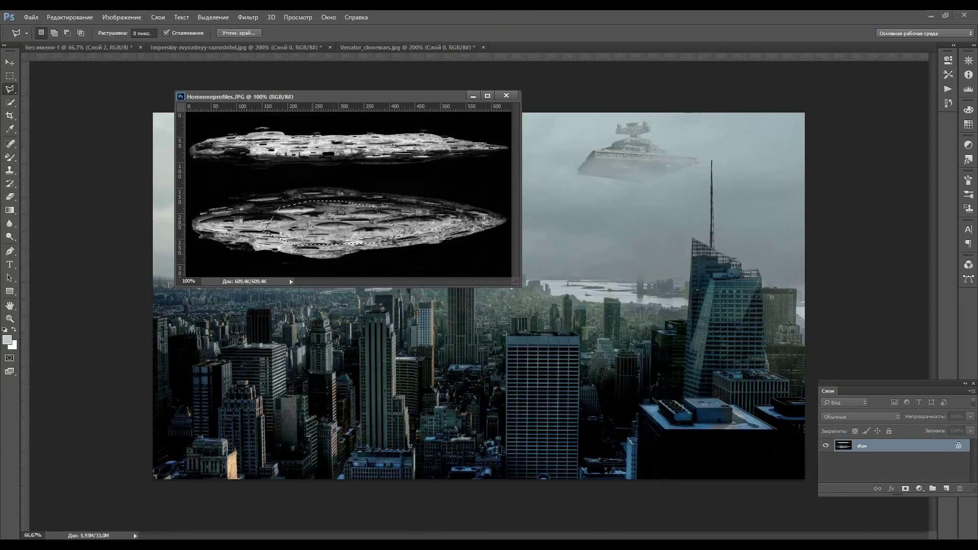
Copy the selected ship to a new layer, align it, and move it below the broken halves
{"action": "right_click", "coordinate": [310, 216]}
{"action": "left_click", "coordinate": [347, 318]}
{"action": "key", "text": "v"}
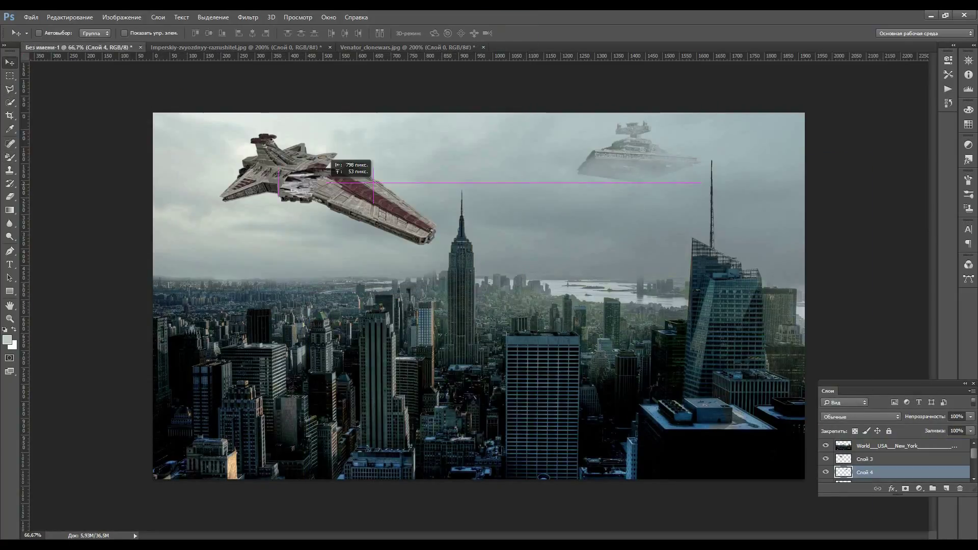
{"action": "left_click_drag", "start_coordinate": [331, 169], "coordinate": [372, 143]}
{"action": "key", "text": "ctrl+bracketleft"}
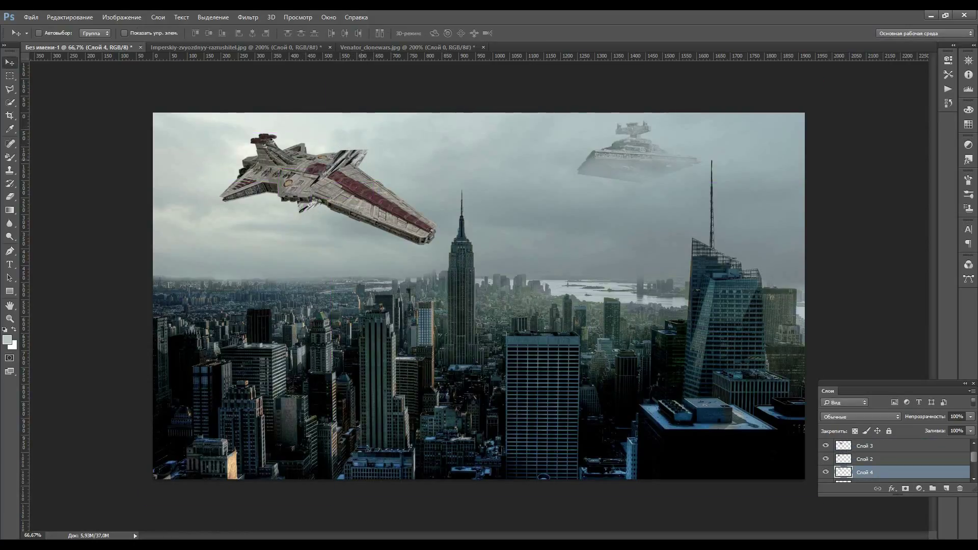
Zoom in on the Venator and delete the leftover grey fragments with the lasso
{"action": "key", "text": "z"}
{"action": "left_click", "coordinate": [331, 193]}
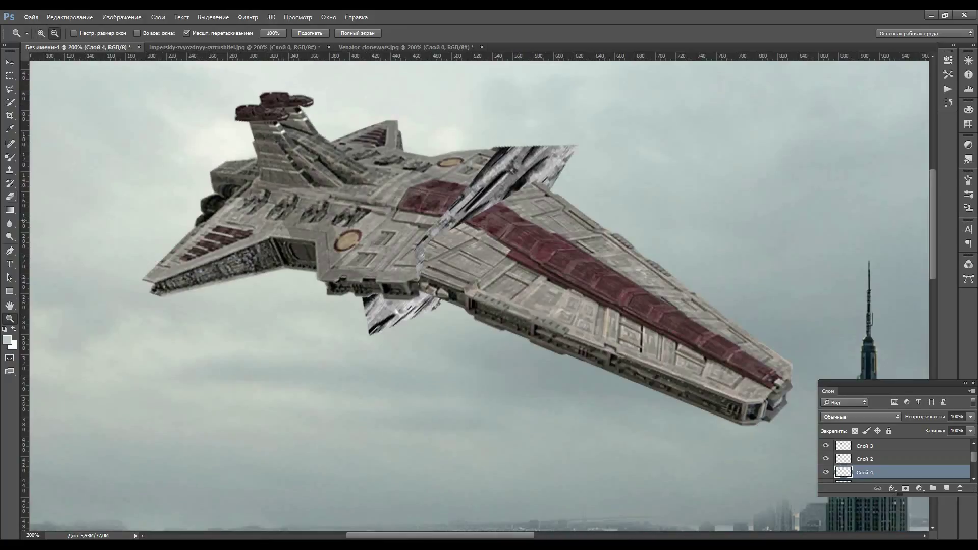
{"action": "key", "text": "l"}
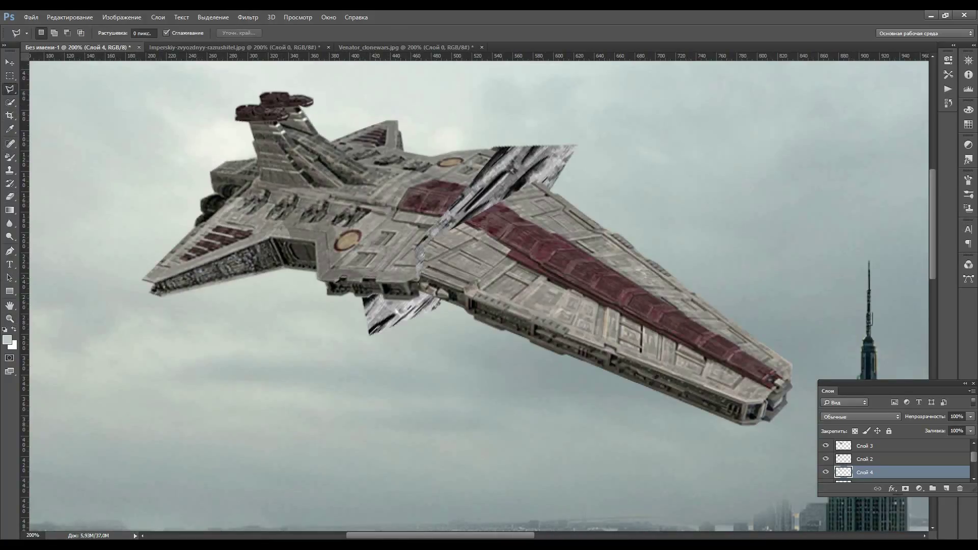
{"action": "key", "text": "Delete"}
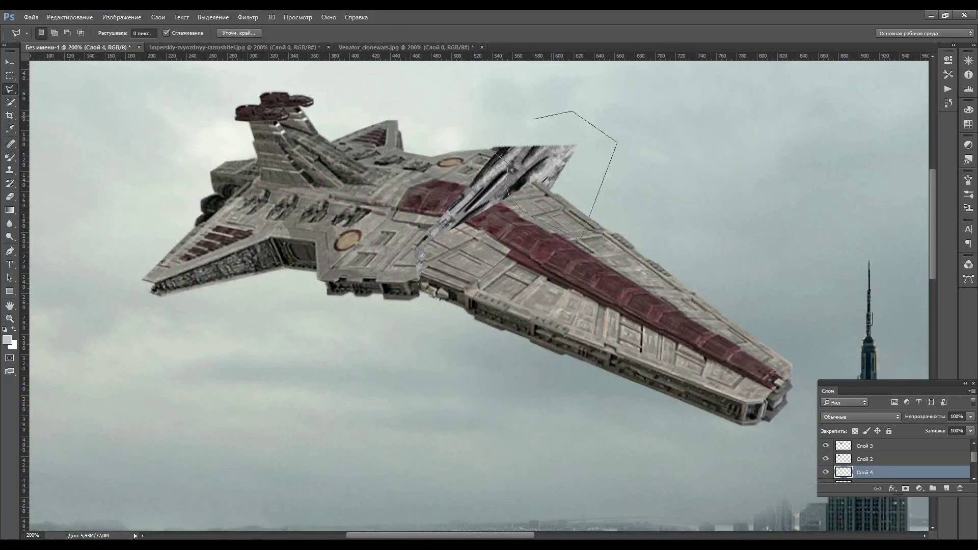
{"action": "left_click", "coordinate": [494, 131]}
{"action": "key", "text": "Delete"}
Darken and hue-shift the selected hull area with Hue/Saturation
{"action": "left_click", "coordinate": [122, 16]}
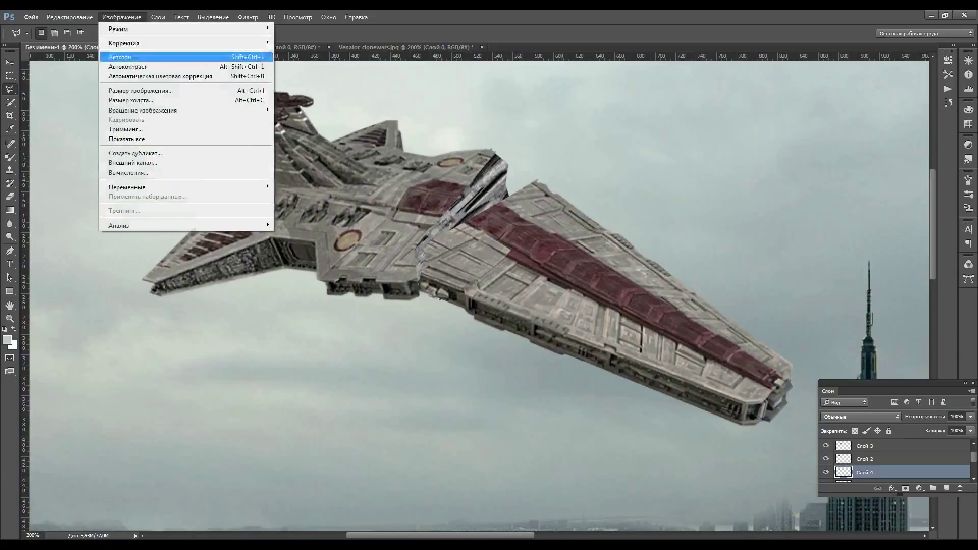
{"action": "left_click", "coordinate": [305, 118]}
{"action": "left_click_drag", "start_coordinate": [699, 174], "coordinate": [672, 174]}
{"action": "left_click", "coordinate": [656, 92]}
{"action": "left_click_drag", "start_coordinate": [699, 123], "coordinate": [681, 122]}
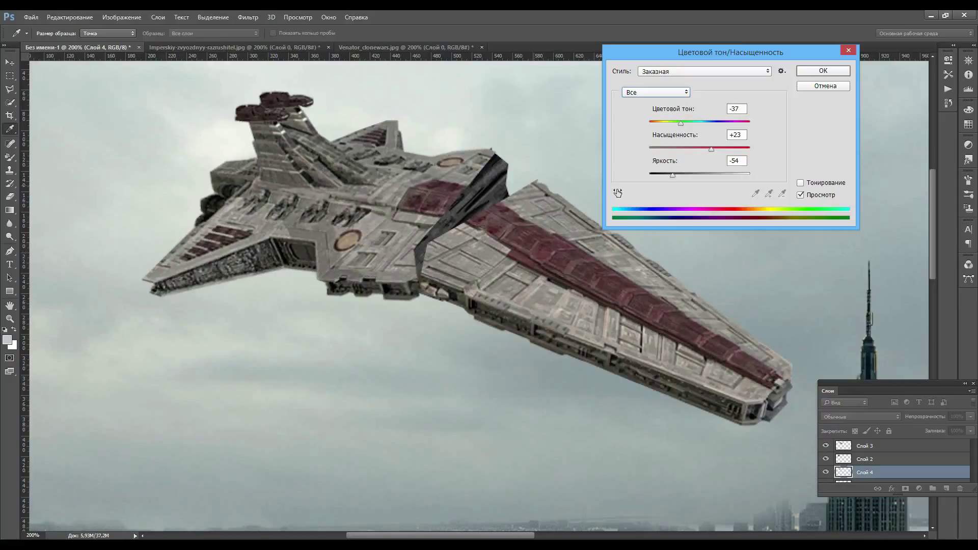
{"action": "key", "text": "Return"}
Erase along the break seam with a smaller eraser, alternating between layers Слой 2, 4 and 3
{"action": "key", "text": "e"}
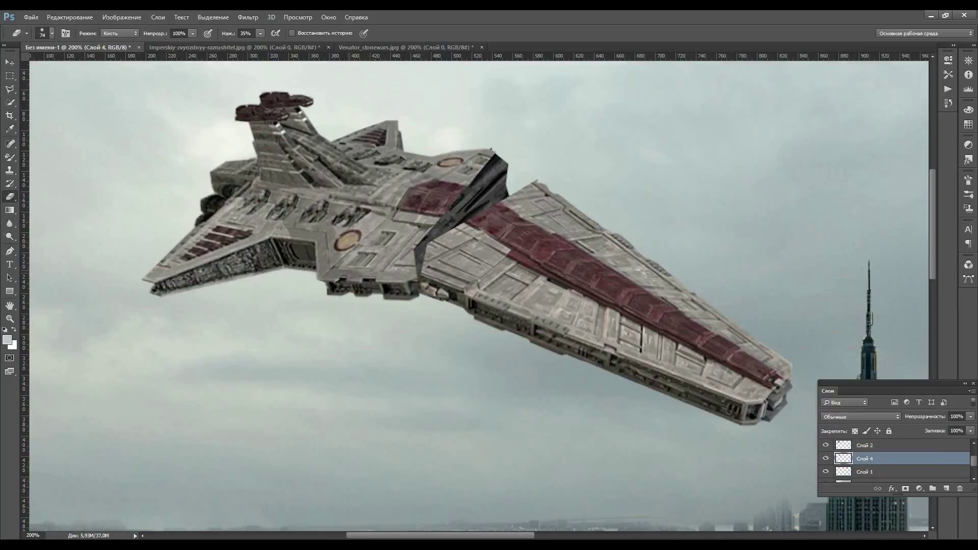
{"action": "key", "text": "alt+bracketright"}
{"action": "key", "text": "alt+bracketleft"}
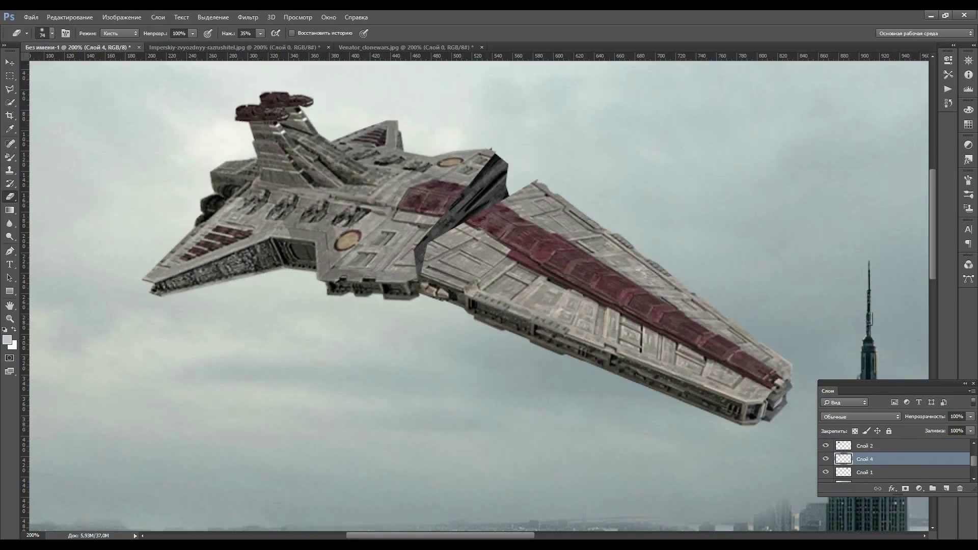
{"action": "left_click", "coordinate": [51, 33]}
{"action": "double_click", "coordinate": [66, 102]}
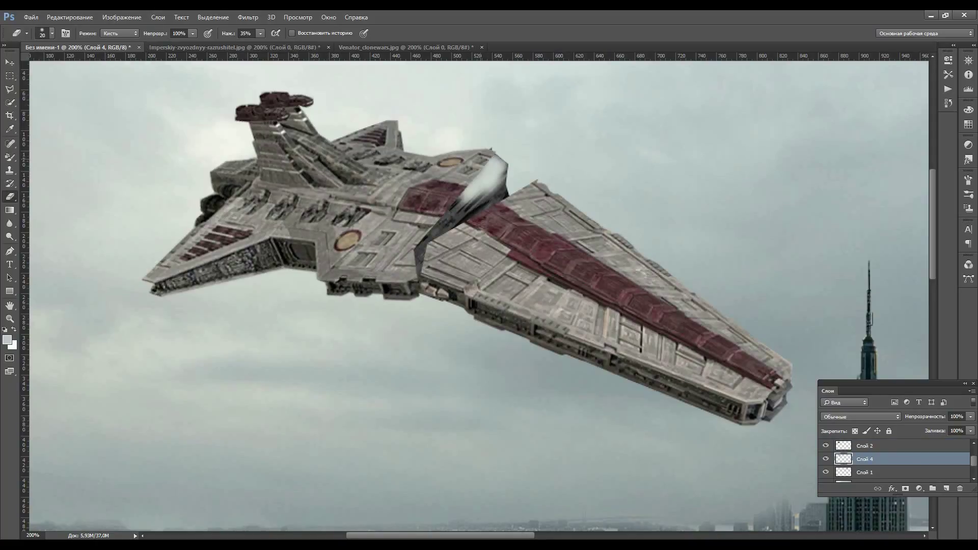
{"action": "key", "text": "alt+bracketright"}
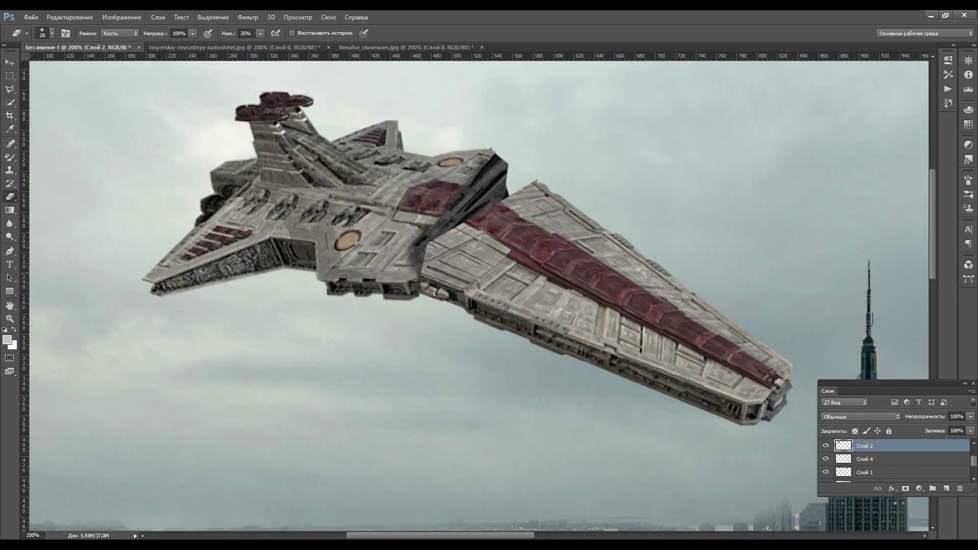
{"action": "key", "text": "alt+bracketleft"}
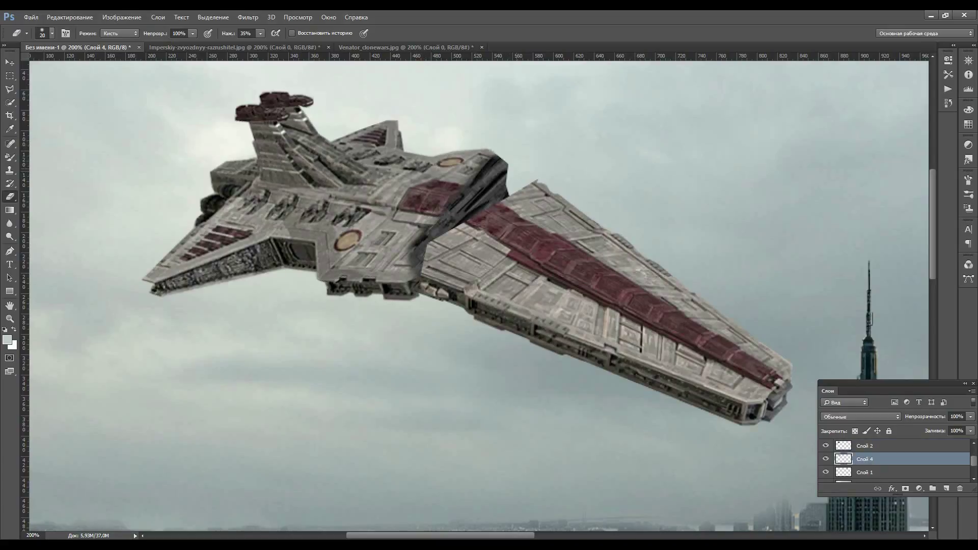
{"action": "key", "text": "alt+bracketright"}
{"action": "key", "text": "alt+bracketright"}
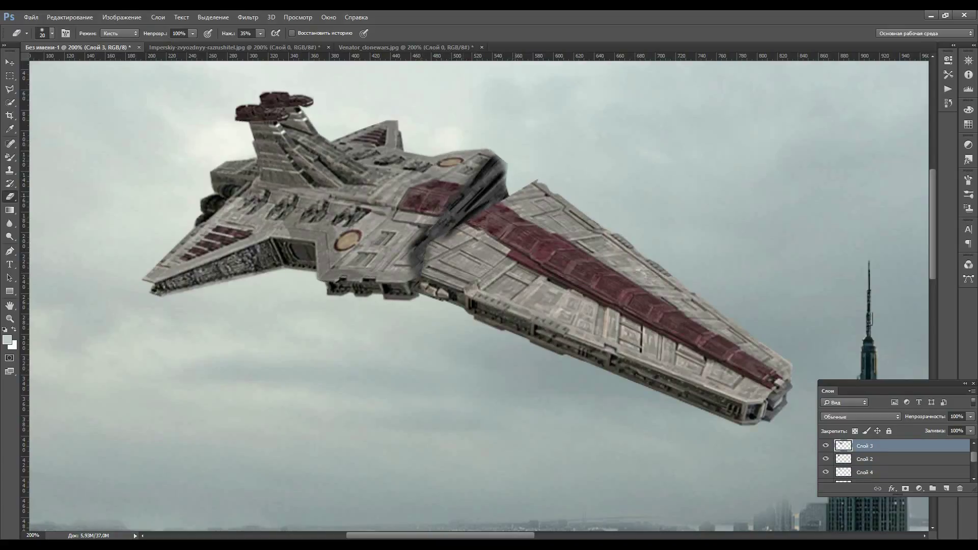
{"action": "key", "text": "z"}
{"action": "key", "text": "ctrl+minus"}
{"action": "key", "text": "ctrl+minus"}
Squash and rotate the blast image diagonally across the Venator's hull, then rasterize it
{"action": "left_click_drag", "start_coordinate": [424, 193], "coordinate": [424, 247]}
{"action": "left_click_drag", "start_coordinate": [345, 258], "coordinate": [344, 213]}
{"action": "left_click_drag", "start_coordinate": [444, 224], "coordinate": [387, 128]}
{"action": "key", "text": "Return"}
{"action": "key", "text": "z"}
{"action": "double_click", "coordinate": [243, 162]}
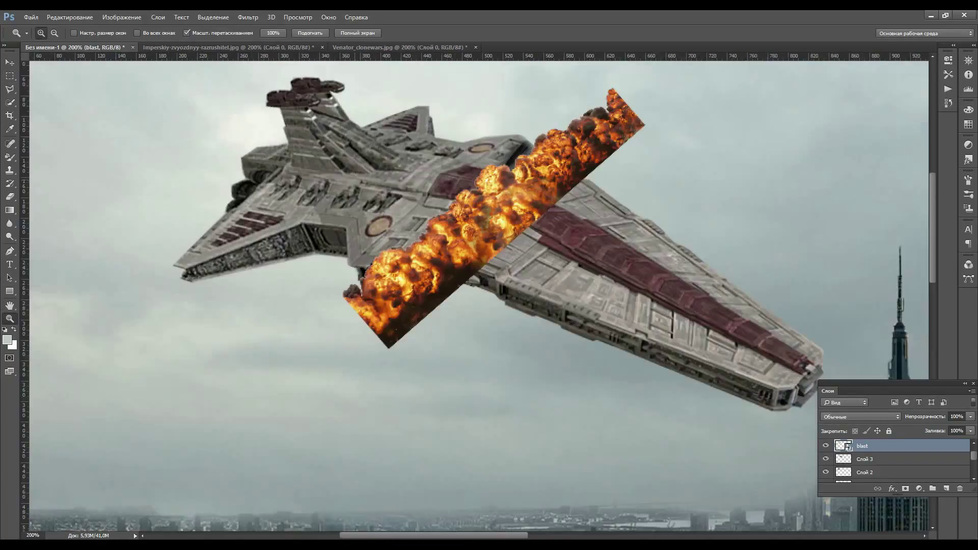
{"action": "key", "text": "ctrl+bracketleft"}
{"action": "key", "text": "e"}
{"action": "left_click", "coordinate": [389, 342]}
{"action": "key", "text": "Return"}
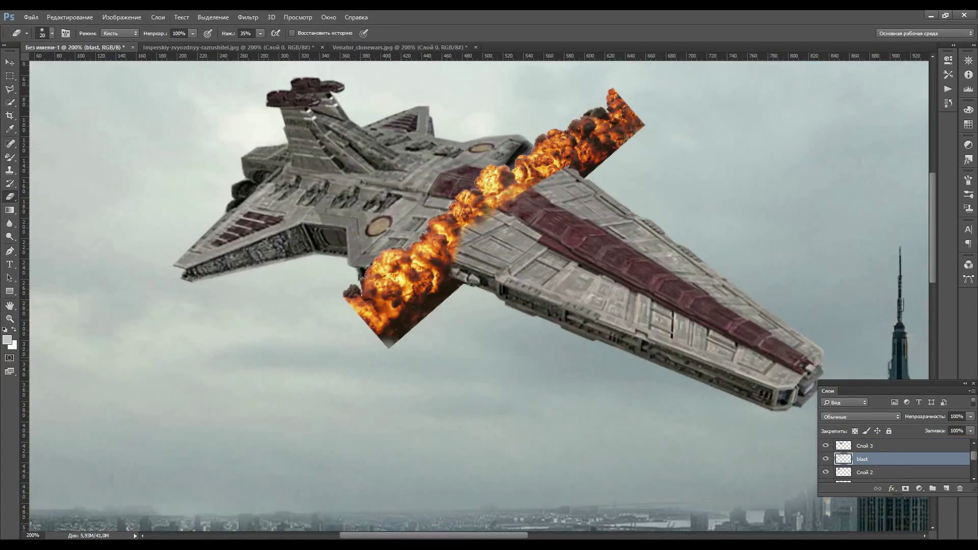
Erase the fire trail's ends softly, eraser at 62% flow and 56% opacity
{"action": "left_click_drag", "start_coordinate": [181, 44], "coordinate": [169, 45]}
{"action": "left_click_drag", "start_coordinate": [402, 329], "coordinate": [430, 308]}
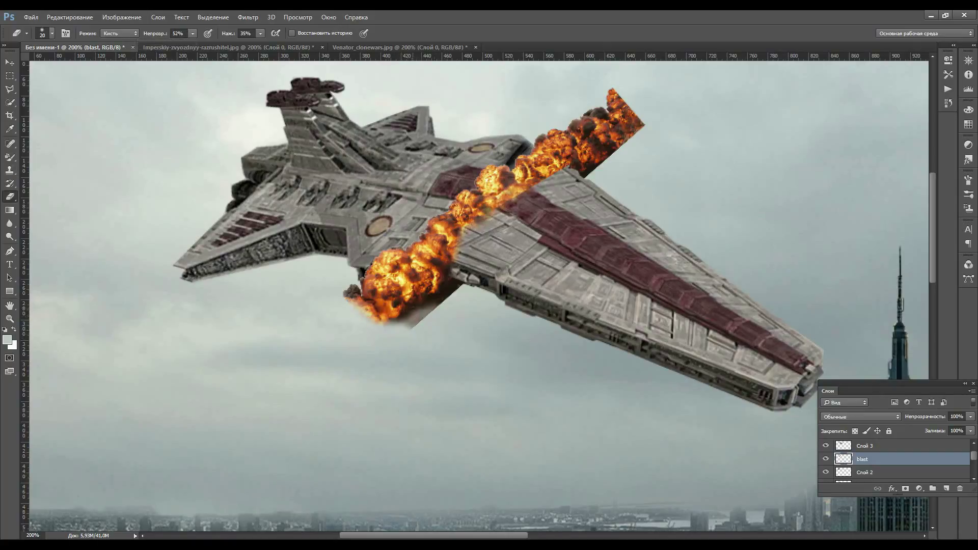
{"action": "left_click_drag", "start_coordinate": [259, 45], "coordinate": [274, 45]}
{"action": "left_click_drag", "start_coordinate": [403, 329], "coordinate": [449, 295]}
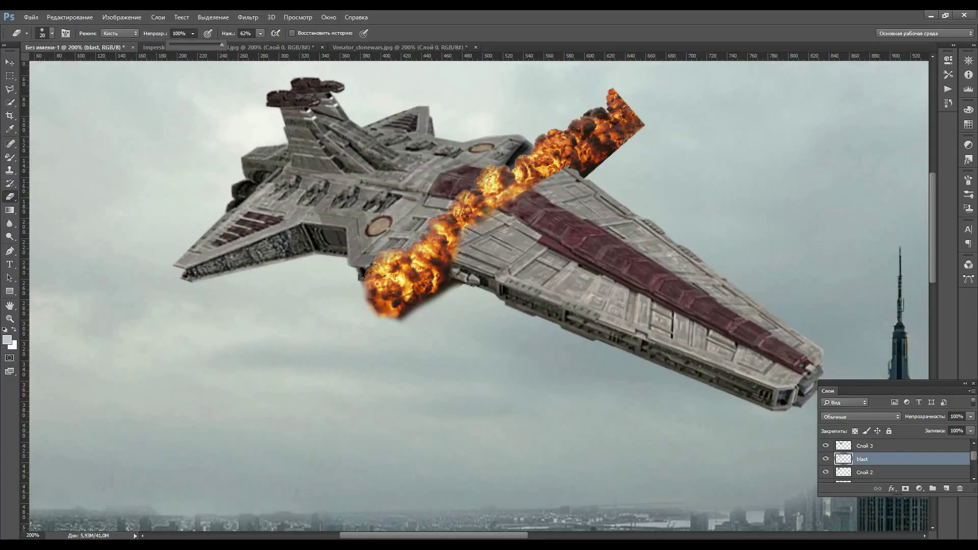
{"action": "left_click_drag", "start_coordinate": [369, 306], "coordinate": [448, 298]}
{"action": "left_click_drag", "start_coordinate": [627, 102], "coordinate": [591, 158]}
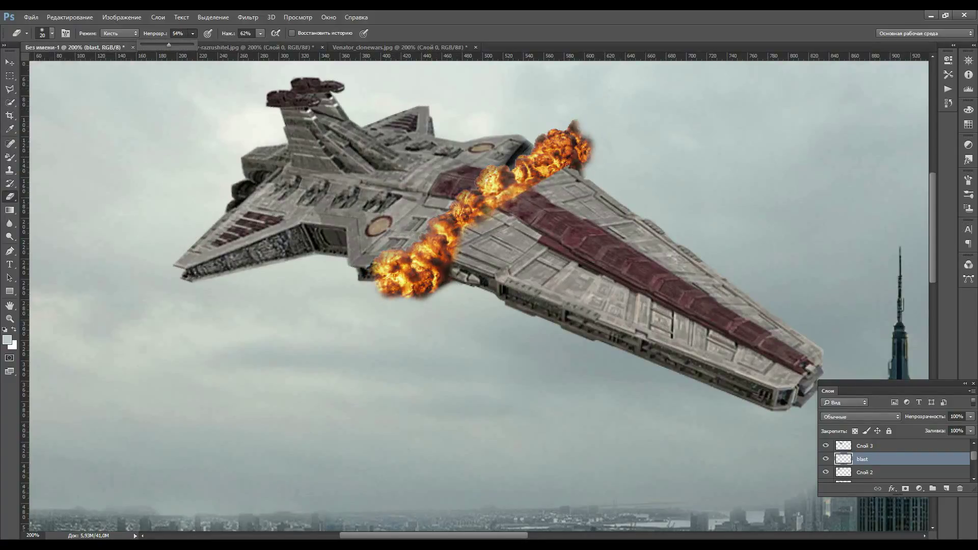
{"action": "left_click_drag", "start_coordinate": [169, 44], "coordinate": [170, 45]}
{"action": "left_click_drag", "start_coordinate": [586, 127], "coordinate": [579, 152]}
{"action": "scroll", "coordinate": [474, 291], "scroll_direction": "up", "scroll_amount": 2}
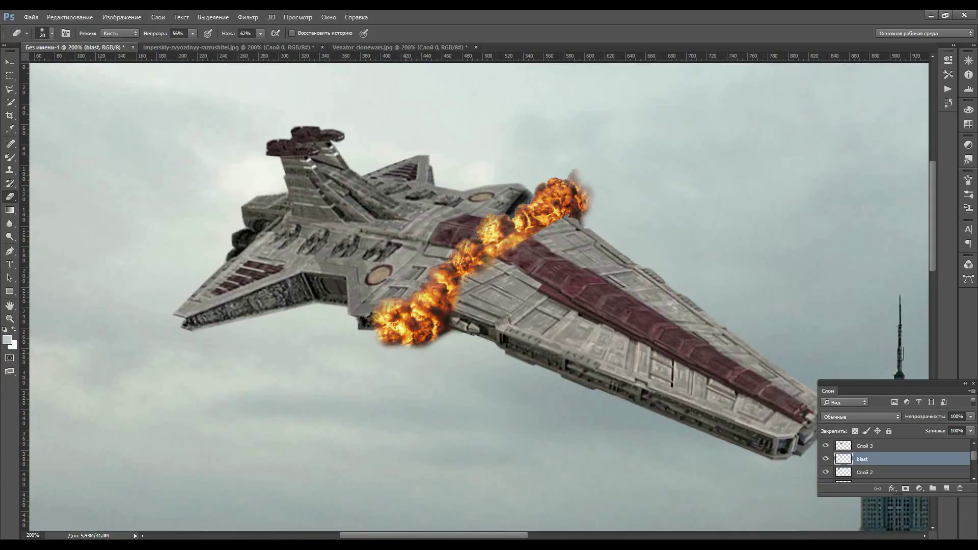
{"action": "scroll", "coordinate": [474, 291], "scroll_direction": "down", "scroll_amount": 1}
{"action": "scroll", "coordinate": [474, 290], "scroll_direction": "up", "scroll_amount": 2}
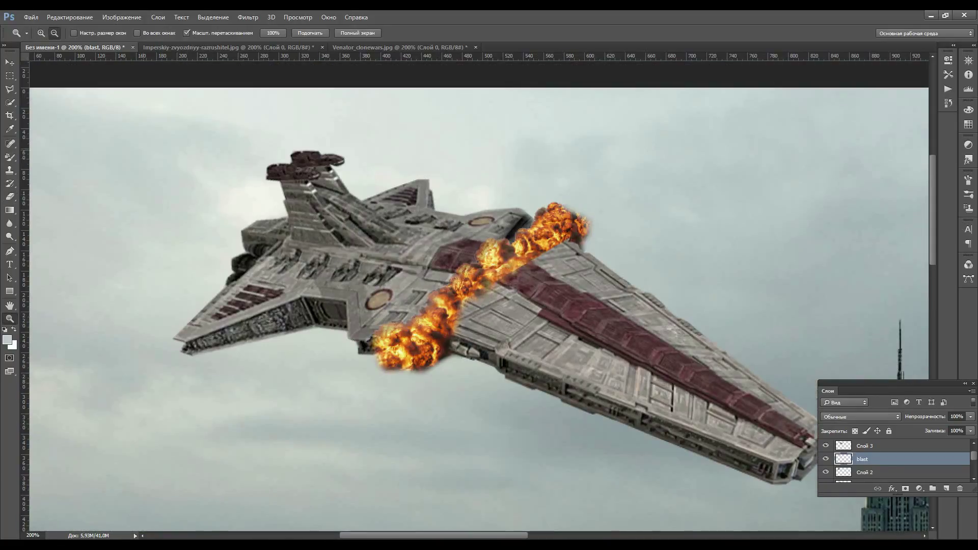
Slightly darken the fire layer with a Hue/Saturation brightness reduction
{"action": "key", "text": "ctrl+minus"}
{"action": "left_click", "coordinate": [121, 17]}
{"action": "left_click", "coordinate": [326, 87]}
{"action": "left_click_drag", "start_coordinate": [699, 174], "coordinate": [694, 175]}
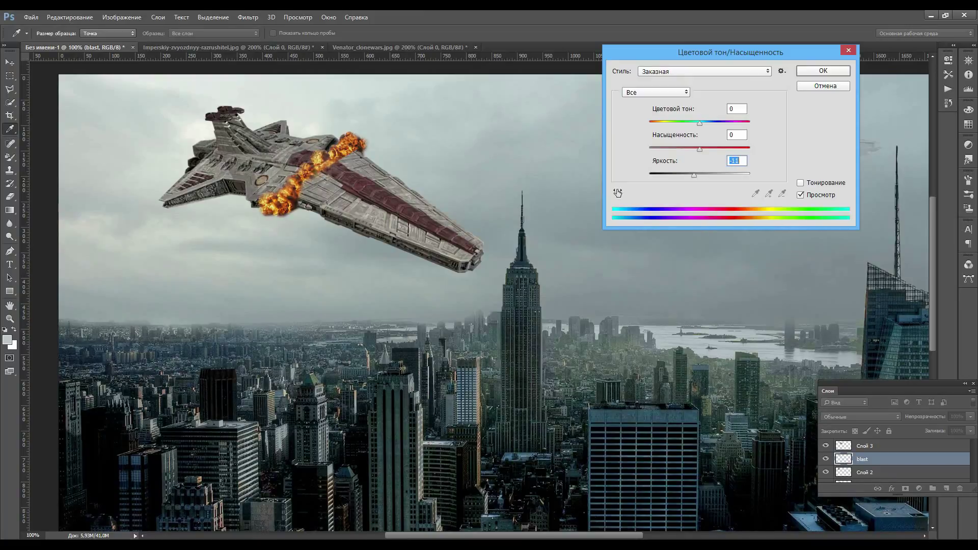
{"action": "key", "text": "Down"}
{"action": "key", "text": "Down"}
{"action": "key", "text": "Down"}
{"action": "key", "text": "Tab"}
{"action": "key", "text": "Up"}
{"action": "key", "text": "Up"}
{"action": "key", "text": "Up"}
{"action": "key", "text": "Return"}
Place explosion3 over the ship and rotate it to lie along the hull
{"action": "key", "text": "alt+Tab"}
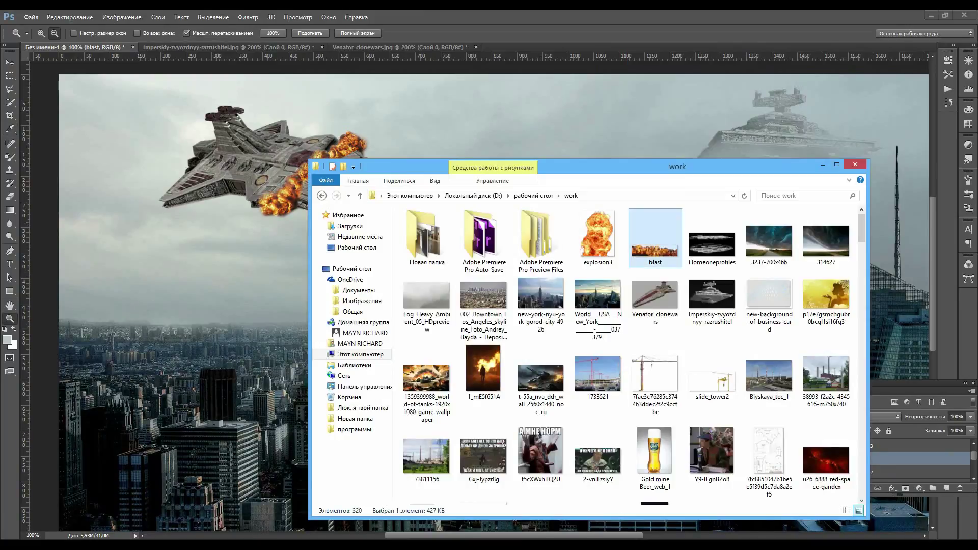
{"action": "mouse_move", "coordinate": [591, 232]}
{"action": "left_mouse_down"}
{"action": "mouse_move", "coordinate": [595, 274]}
{"action": "mouse_move", "coordinate": [410, 295]}
{"action": "mouse_move", "coordinate": [336, 137]}
{"action": "mouse_move", "coordinate": [323, 232]}
{"action": "left_mouse_up"}
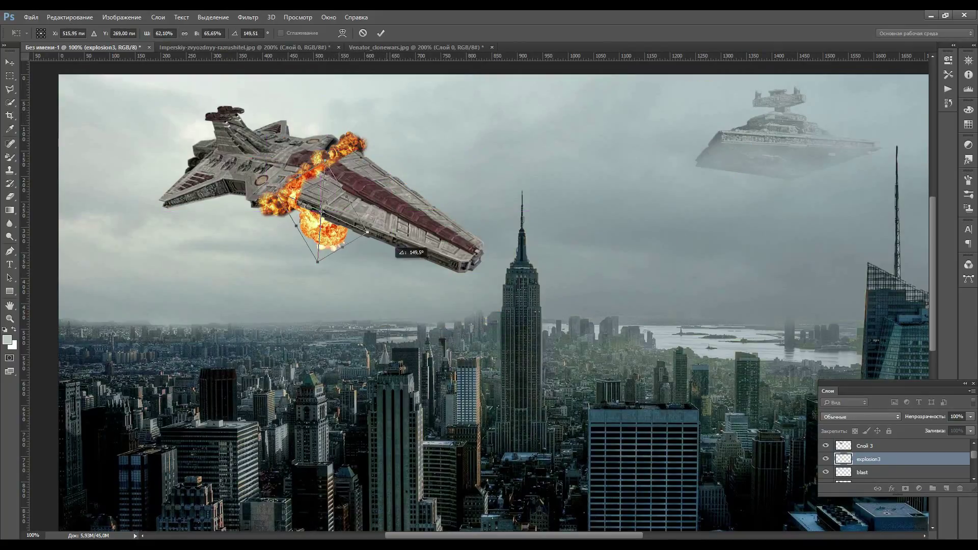
{"action": "key", "text": "Return"}
{"action": "key", "text": "z"}
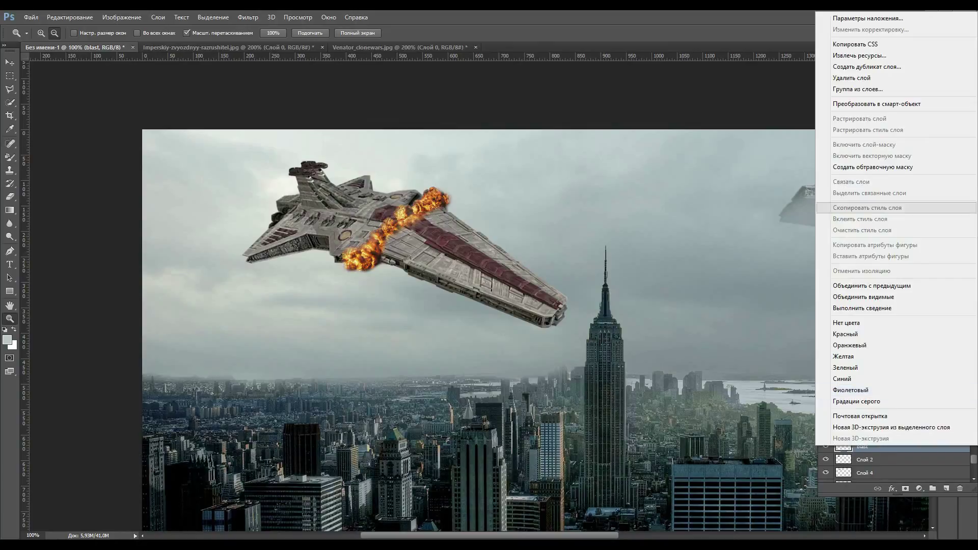
{"action": "left_click_drag", "start_coordinate": [455, 176], "coordinate": [484, 214]}
{"action": "key", "text": "Return"}
Stretch the explosion copy into a band along the Venator's hull
{"action": "key", "text": "e"}
{"action": "key", "text": "ctrl+t"}
{"action": "left_click_drag", "start_coordinate": [377, 214], "coordinate": [464, 189]}
{"action": "key", "text": "Return"}
Paint a yellow stroke beside the flames on a new layer and start a blur on it
{"action": "key", "text": "ctrl+shift+alt+n"}
{"action": "key", "text": "b"}
{"action": "mouse_move", "coordinate": [390, 239]}
{"action": "left_mouse_down"}
{"action": "mouse_move", "coordinate": [405, 229]}
{"action": "mouse_move", "coordinate": [444, 239]}
{"action": "left_mouse_up"}
{"action": "left_click", "coordinate": [248, 17]}
{"action": "key", "text": "Escape"}
{"action": "key", "text": "ctrl+shift+alt+n"}
{"action": "left_click", "coordinate": [122, 17]}
{"action": "key", "text": "Escape"}
Apply a motion blur to the yellow patch to turn it into a glow
{"action": "key", "text": "ctrl+alt+f"}
{"action": "key", "text": "Return"}
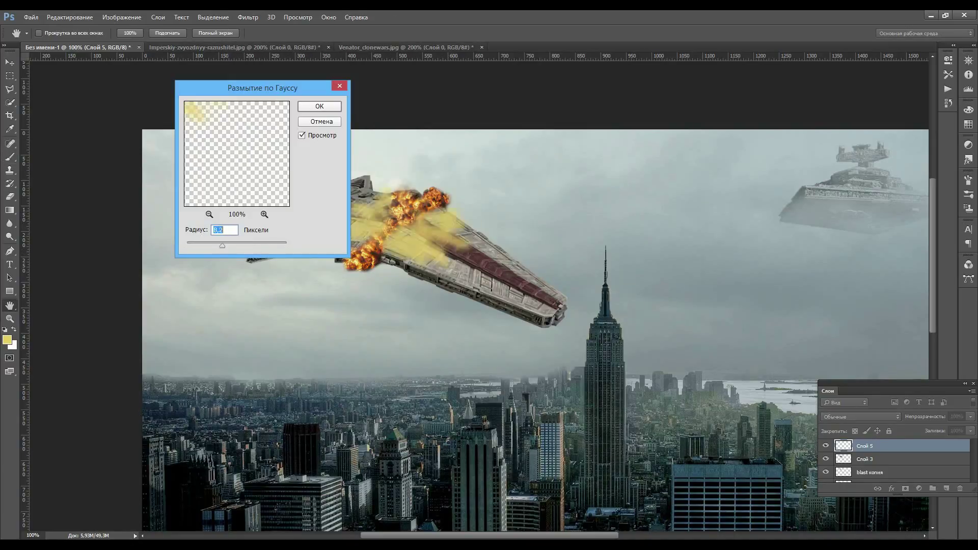
{"action": "key", "text": "Return"}
{"action": "left_click", "coordinate": [8, 340]}
Paint an orange stroke over the ship and soften it with Gaussian Blur
{"action": "left_click", "coordinate": [749, 139]}
{"action": "left_click_drag", "start_coordinate": [388, 238], "coordinate": [422, 254]}
{"action": "left_click", "coordinate": [248, 17]}
{"action": "left_click", "coordinate": [433, 209]}
{"action": "key", "text": "Return"}
Merge the ship and fire layers and move the burning ship down and left
{"action": "key", "text": "z"}
{"action": "key", "text": "ctrl+minus"}
{"action": "left_click_drag", "start_coordinate": [896, 381], "coordinate": [897, 299]}
{"action": "left_click", "coordinate": [866, 416]}
{"action": "right_click", "coordinate": [866, 416]}
{"action": "left_click", "coordinate": [749, 372]}
{"action": "key", "text": "v"}
{"action": "mouse_move", "coordinate": [357, 204]}
{"action": "left_mouse_down"}
{"action": "mouse_move", "coordinate": [280, 259]}
{"action": "mouse_move", "coordinate": [307, 243]}
{"action": "left_mouse_up"}
{"action": "key", "text": "ctrl+bracketright"}
Shrink the placed debris slice beside the ship and erase its left edge at 85% opacity
{"action": "key", "text": "e"}
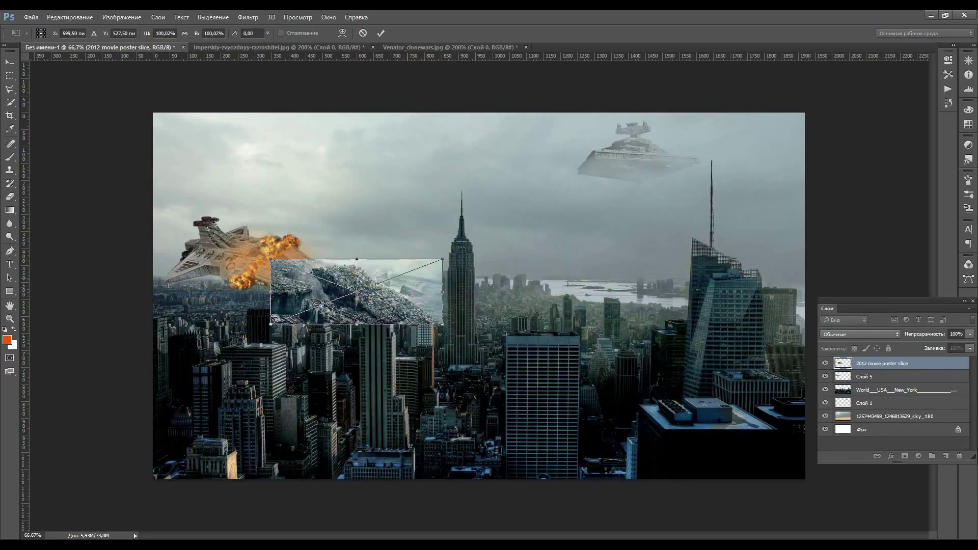
{"action": "left_click_drag", "start_coordinate": [448, 258], "coordinate": [401, 268]}
{"action": "key", "text": "Return"}
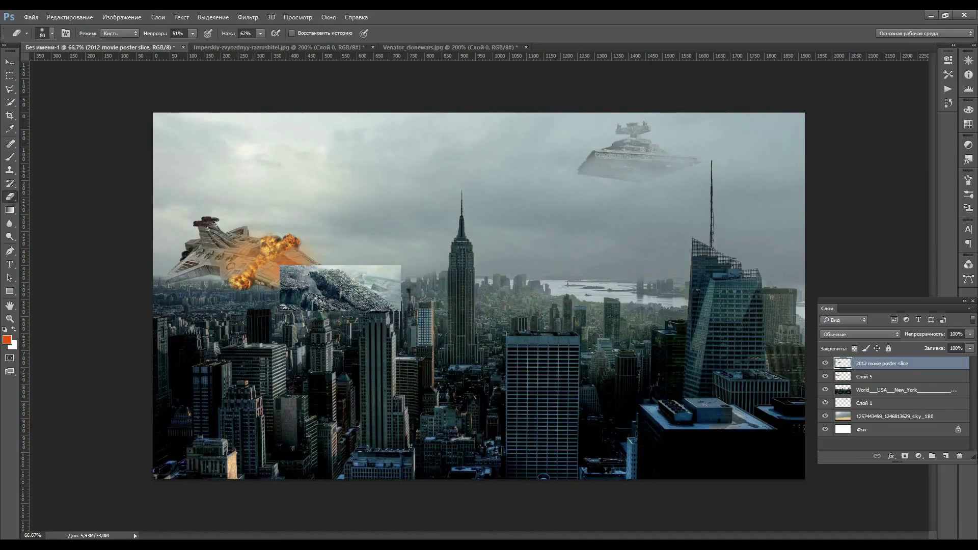
{"action": "left_click_drag", "start_coordinate": [193, 45], "coordinate": [211, 45]}
{"action": "left_click_drag", "start_coordinate": [288, 298], "coordinate": [306, 270]}
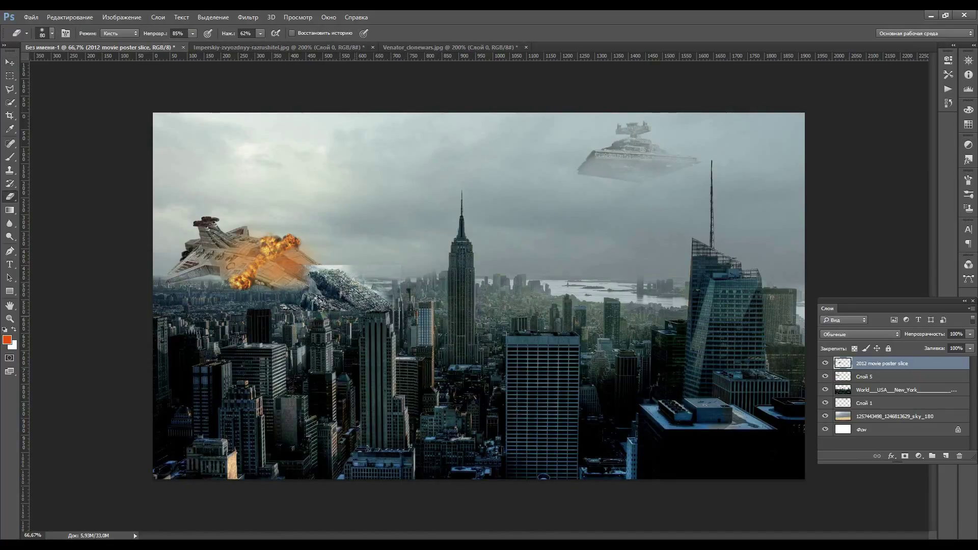
Fade the debris trail into the city with the eraser at 61% opacity
{"action": "left_click_drag", "start_coordinate": [193, 33], "coordinate": [174, 46]}
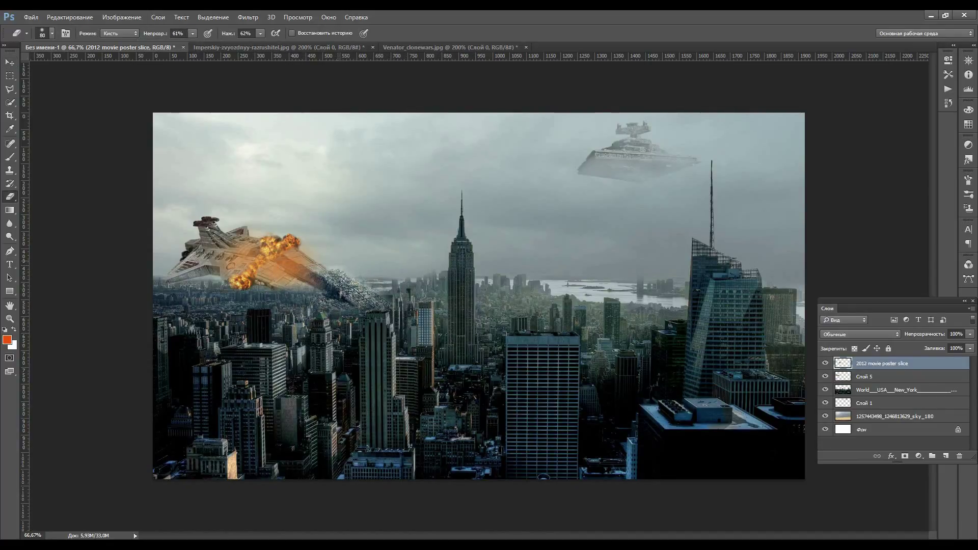
{"action": "left_click_drag", "start_coordinate": [310, 295], "coordinate": [377, 277]}
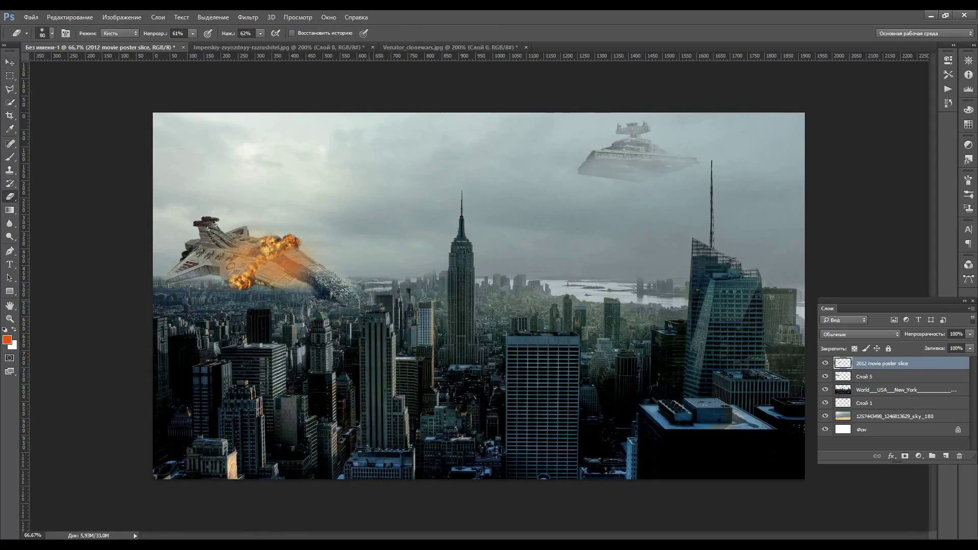
{"action": "left_click", "coordinate": [278, 303], "text": "ctrl"}
{"action": "left_click", "coordinate": [278, 303], "text": "ctrl"}
{"action": "left_click_drag", "start_coordinate": [261, 33], "coordinate": [268, 44]}
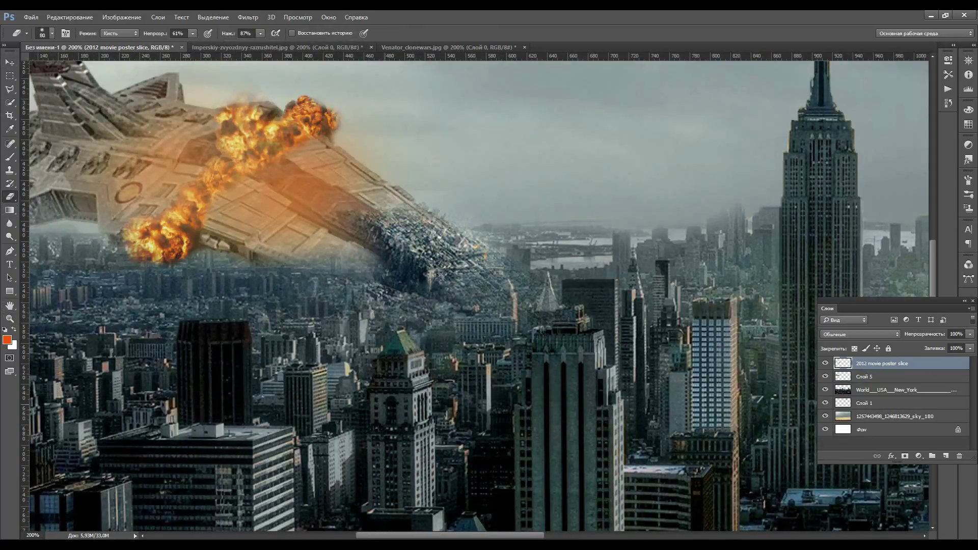
{"action": "scroll", "coordinate": [474, 296], "scroll_direction": "up", "scroll_amount": 2}
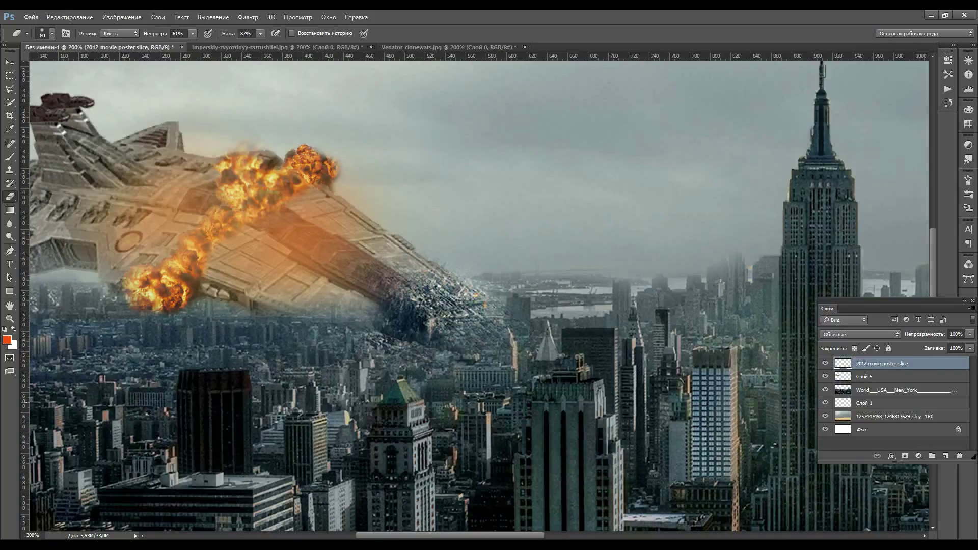
{"action": "key", "text": "z"}
{"action": "key", "text": "ctrl+0"}
Duplicate the debris layer, flipping the copy and shifting it slightly right
{"action": "right_click", "coordinate": [863, 363]}
{"action": "left_click", "coordinate": [739, 133]}
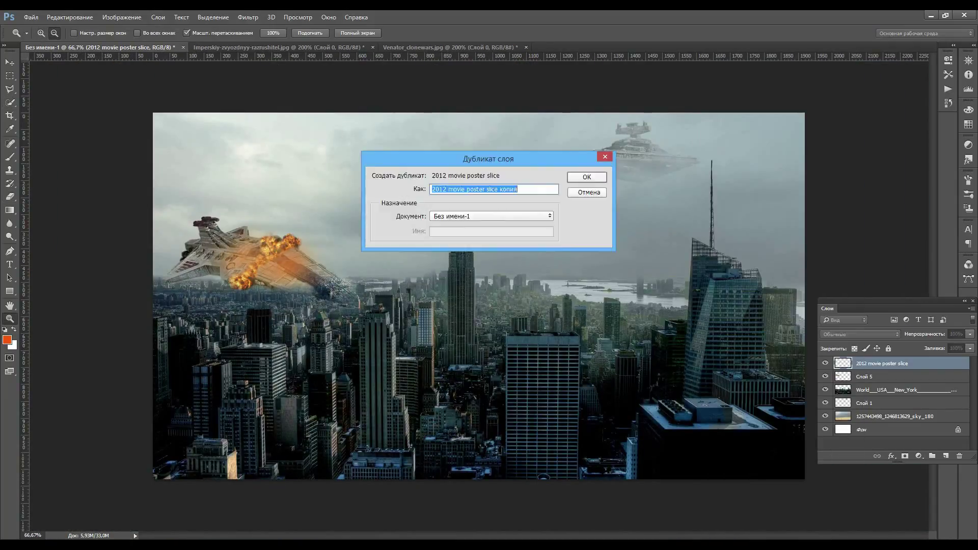
{"action": "key", "text": "Return"}
{"action": "key", "text": "ctrl+t"}
{"action": "left_click_drag", "start_coordinate": [306, 295], "coordinate": [379, 296]}
{"action": "key", "text": "Return"}
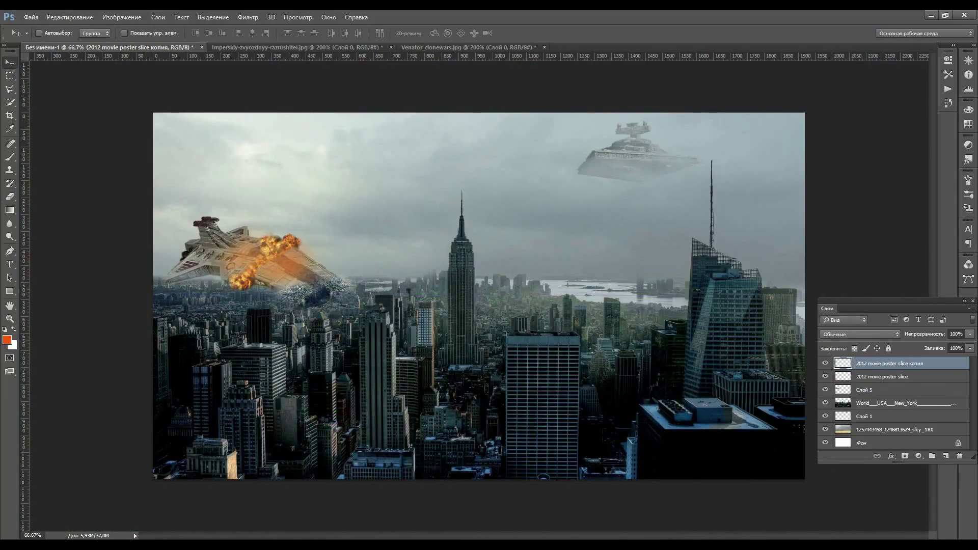
{"action": "scroll", "coordinate": [461, 275], "scroll_direction": "up", "scroll_amount": 3}
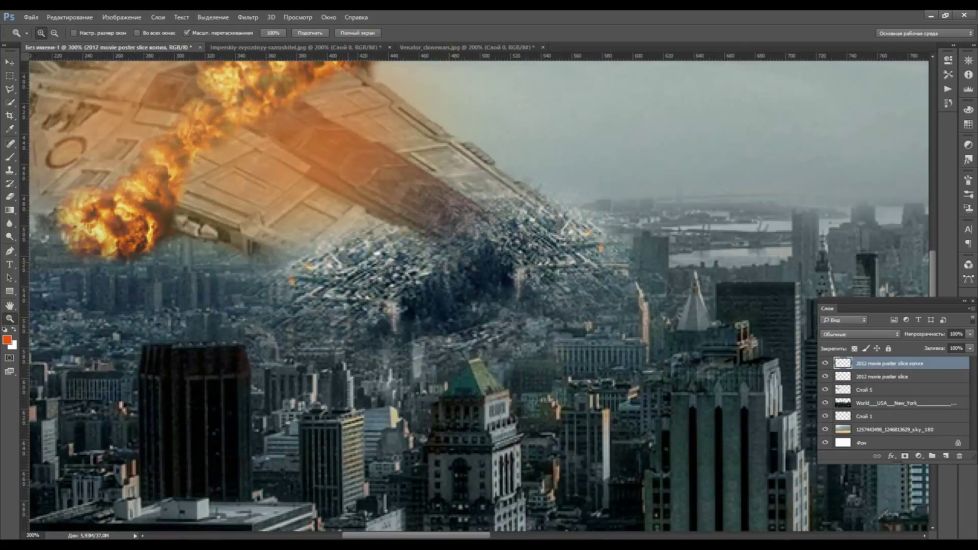
{"action": "left_click_drag", "start_coordinate": [437, 269], "coordinate": [461, 275]}
Make a second copy of the original debris and rotate it down into the city
{"action": "key", "text": "e"}
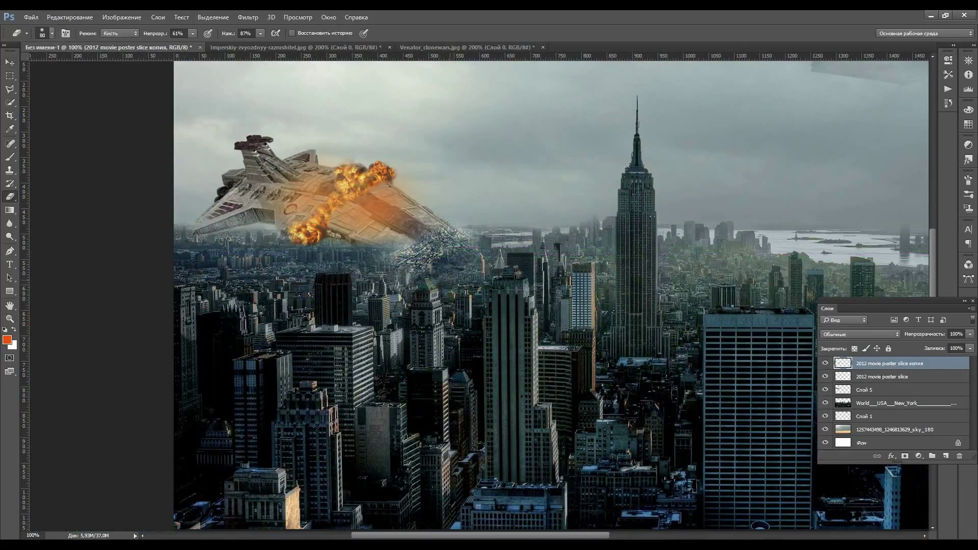
{"action": "scroll", "coordinate": [443, 270], "scroll_direction": "up", "scroll_amount": 2}
{"action": "key", "text": "alt+bracketleft"}
{"action": "right_click", "coordinate": [861, 376]}
{"action": "left_click", "coordinate": [723, 153]}
{"action": "key", "text": "Return"}
{"action": "key", "text": "ctrl+t"}
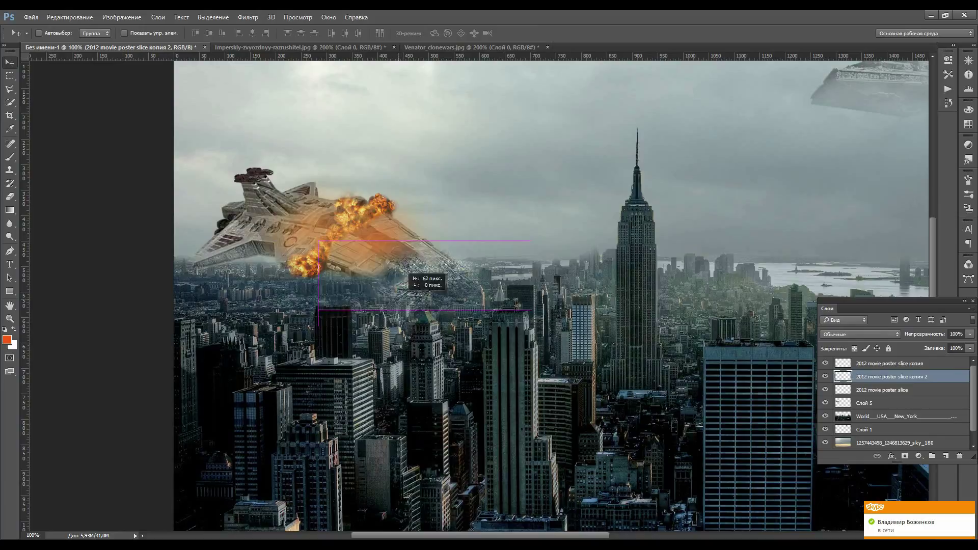
{"action": "mouse_move", "coordinate": [443, 292]}
{"action": "left_mouse_down"}
{"action": "mouse_move", "coordinate": [438, 331]}
{"action": "mouse_move", "coordinate": [400, 188]}
{"action": "left_mouse_up"}
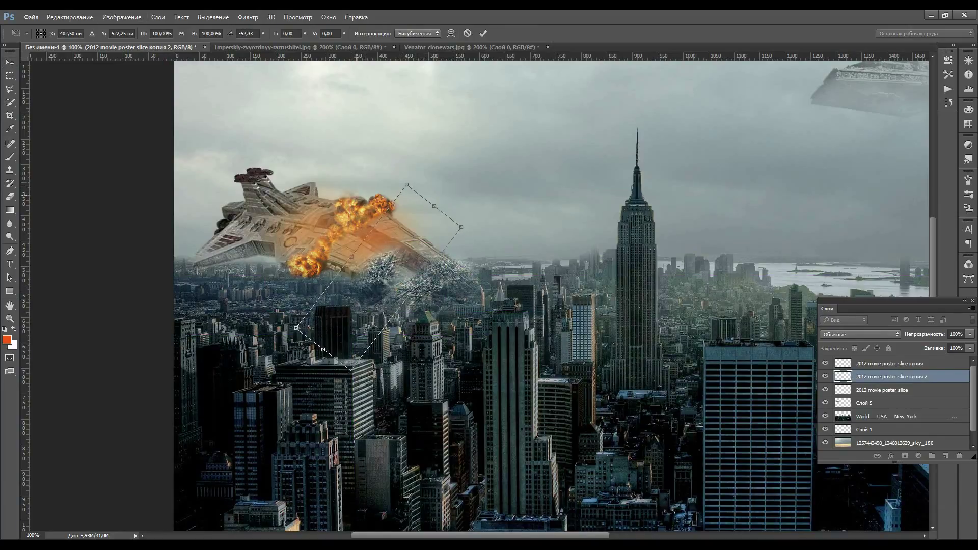
{"action": "key", "text": "Return"}
{"action": "key", "text": "e"}
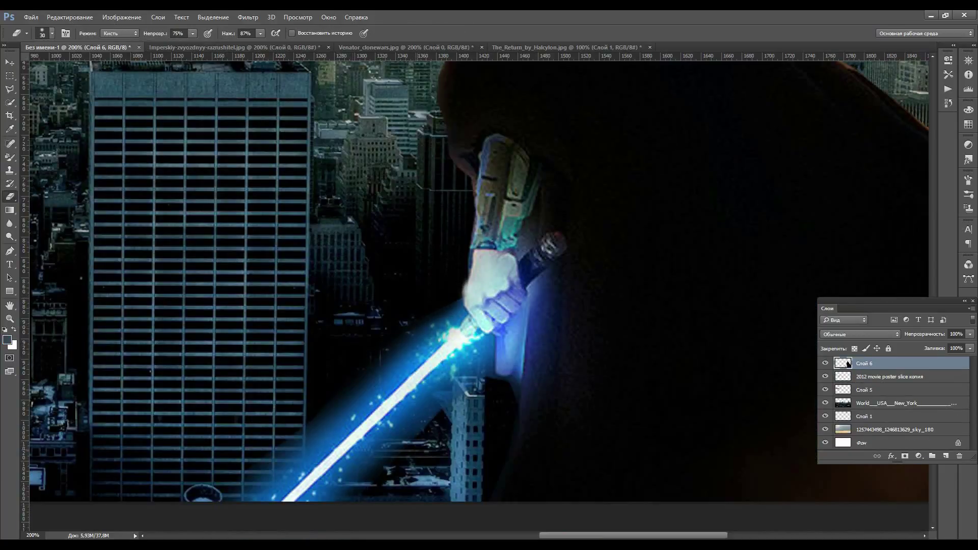
Reduce the eraser to a small size for fine work on the figure's edges
{"action": "left_click_drag", "start_coordinate": [611, 254], "coordinate": [255, 479]}
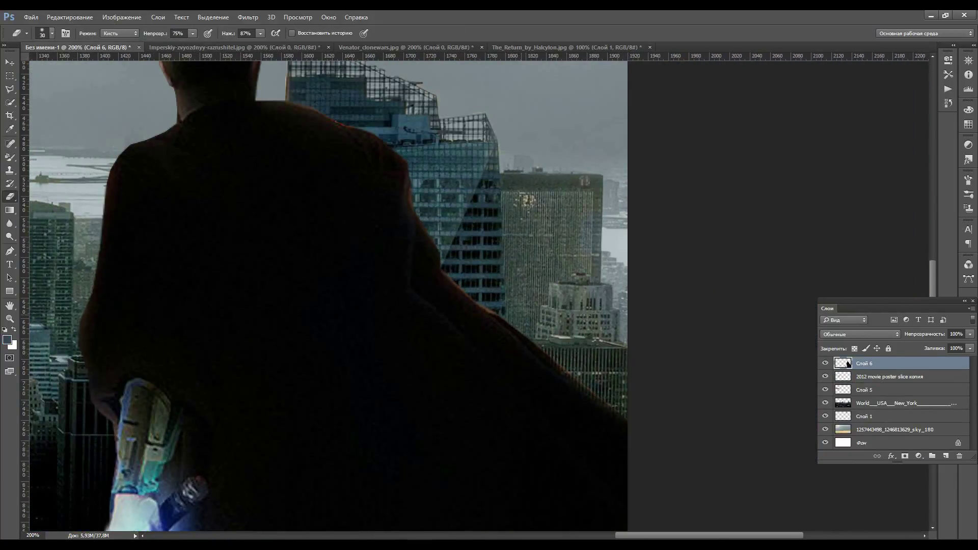
{"action": "scroll", "coordinate": [326, 295], "scroll_direction": "up", "scroll_amount": 3}
{"action": "scroll", "coordinate": [326, 296], "scroll_direction": "up", "scroll_amount": 1}
{"action": "scroll", "coordinate": [326, 296], "scroll_direction": "up", "scroll_amount": 2}
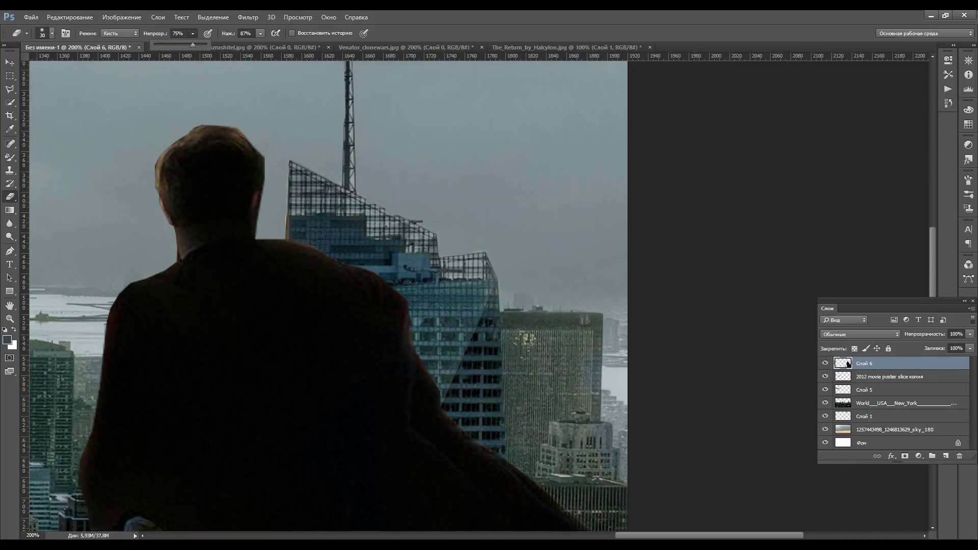
{"action": "scroll", "coordinate": [190, 138], "scroll_direction": "up", "scroll_amount": 2}
{"action": "left_click", "coordinate": [52, 33]}
{"action": "double_click", "coordinate": [48, 102]}
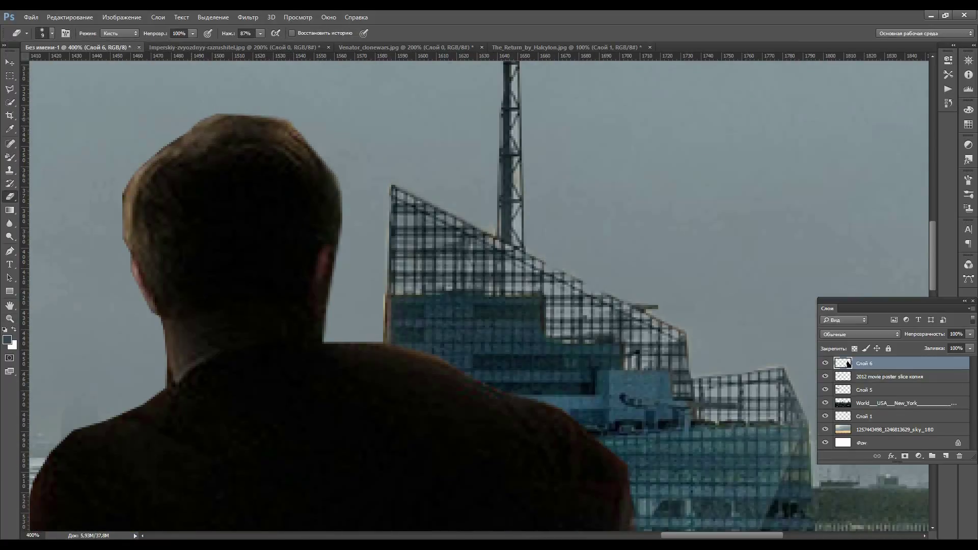
Tidy the figure's neckline edges using lasso and clone tools
{"action": "key", "text": "z"}
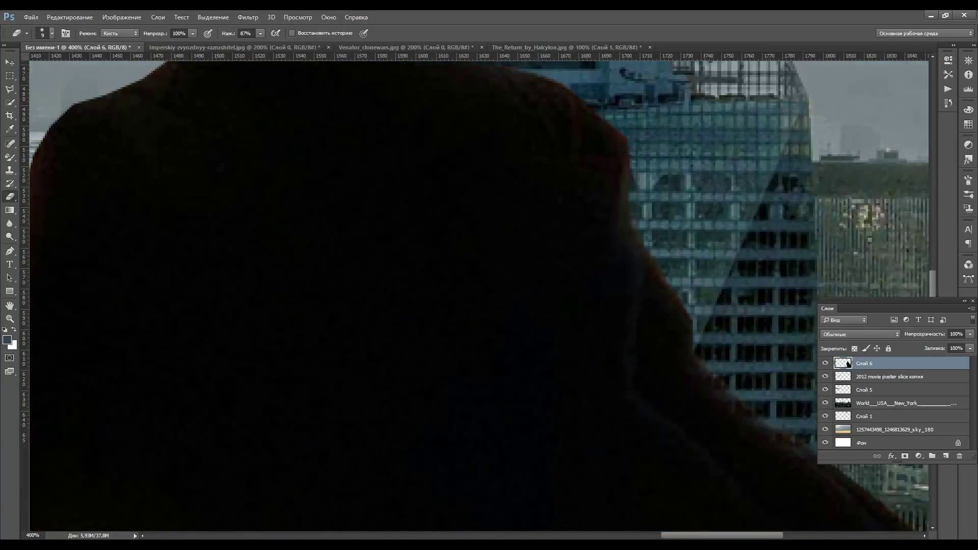
{"action": "key", "text": "ctrl+minus"}
{"action": "key", "text": "ctrl+minus"}
{"action": "key", "text": "ctrl+minus"}
{"action": "left_click", "coordinate": [486, 277]}
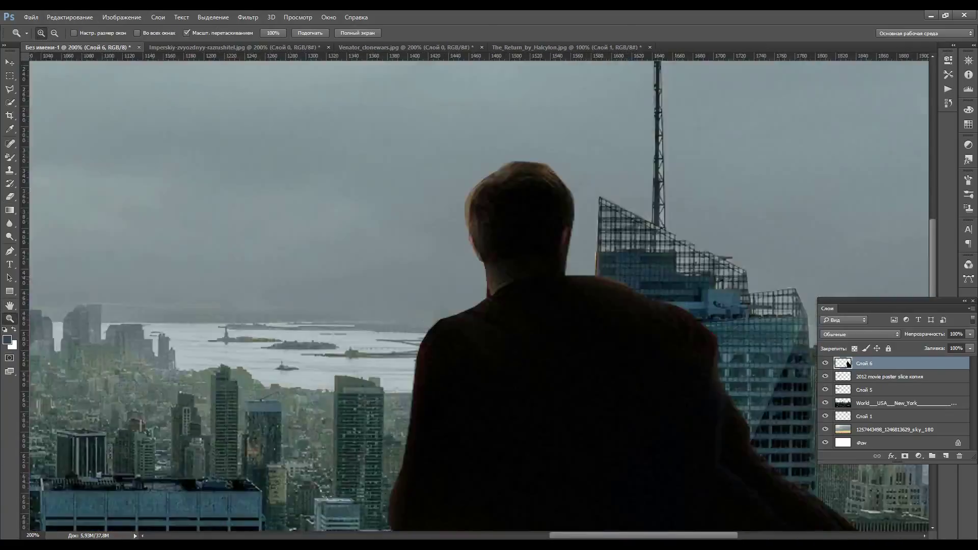
{"action": "left_click", "coordinate": [486, 277]}
{"action": "key", "text": "l"}
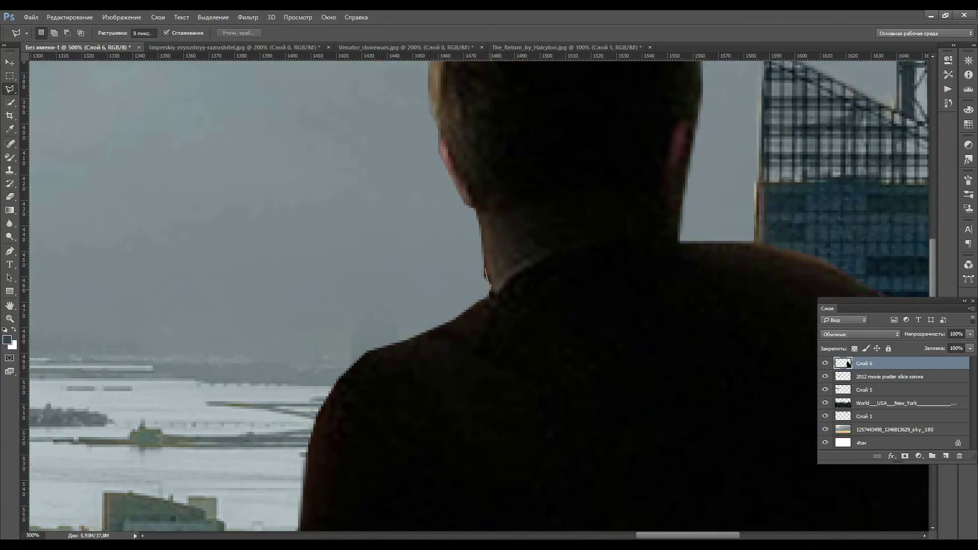
{"action": "key", "text": "ctrl+0"}
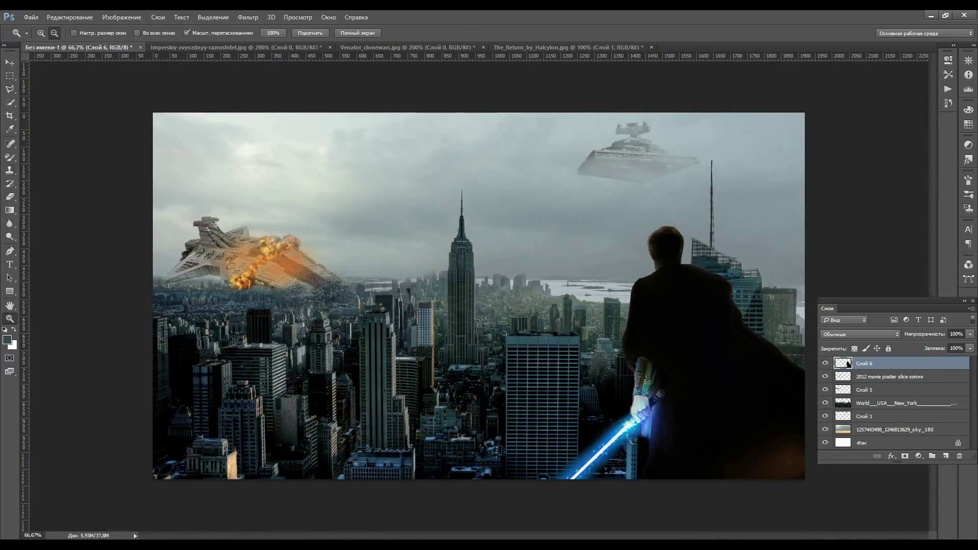
{"action": "key", "text": "s"}
{"action": "left_click", "coordinate": [52, 33]}
{"action": "key", "text": "Return"}
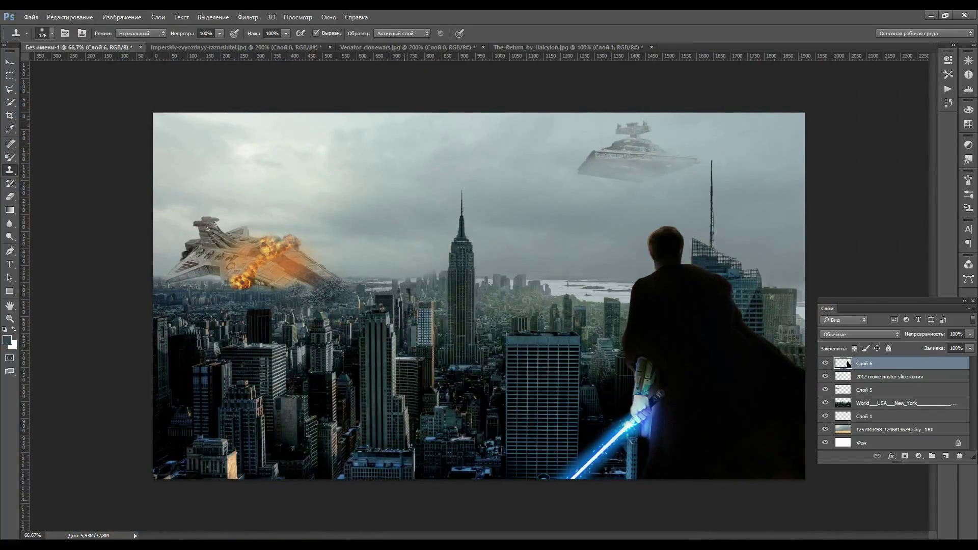
Darken and slightly desaturate the cloaked figure with Hue/Saturation
{"action": "left_click", "coordinate": [121, 17]}
{"action": "left_click", "coordinate": [286, 101]}
{"action": "left_click_drag", "start_coordinate": [734, 20], "coordinate": [471, 20]}
{"action": "left_click_drag", "start_coordinate": [439, 143], "coordinate": [429, 143]}
{"action": "left_click_drag", "start_coordinate": [471, 19], "coordinate": [242, 340]}
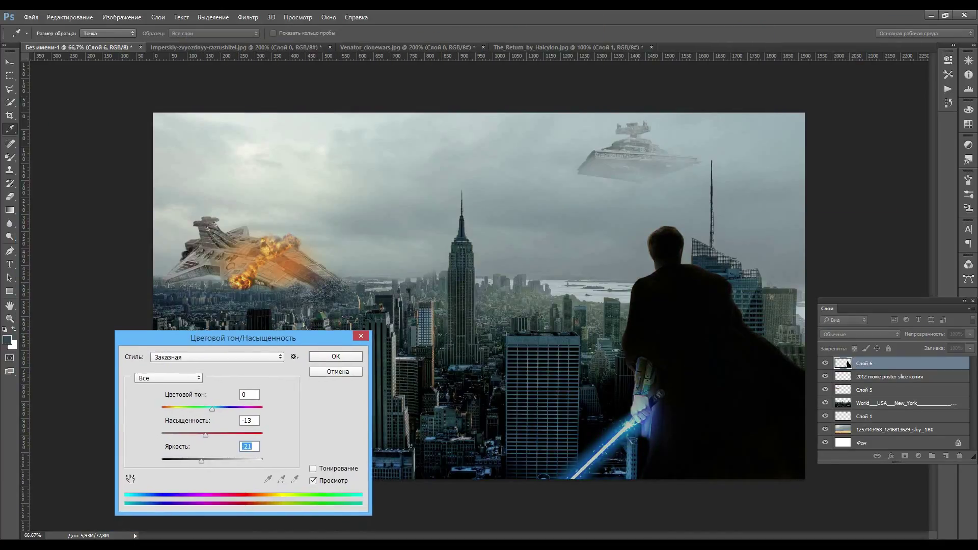
{"action": "key", "text": "Return"}
{"action": "key", "text": "s"}
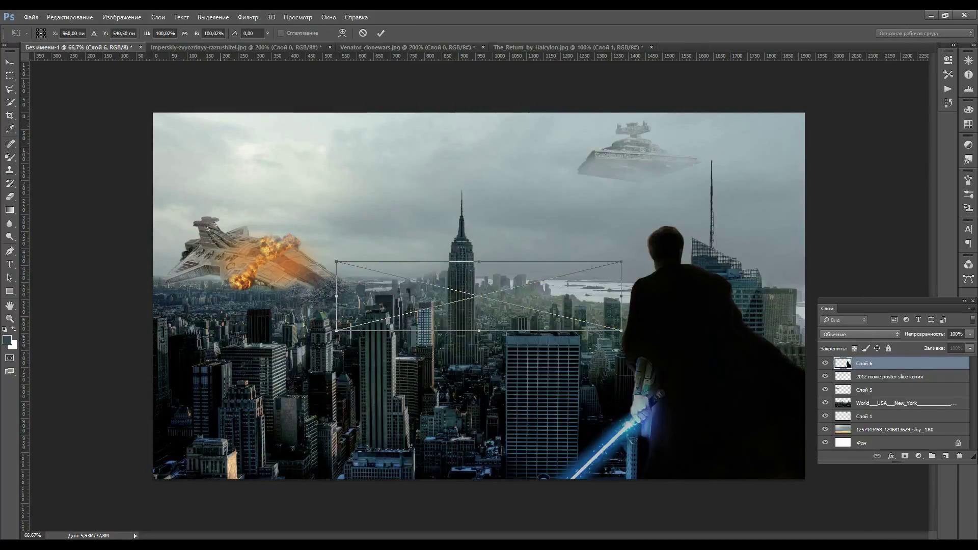
Place the Episode VII logo at top-left and scale it down
{"action": "left_click_drag", "start_coordinate": [469, 296], "coordinate": [306, 148]}
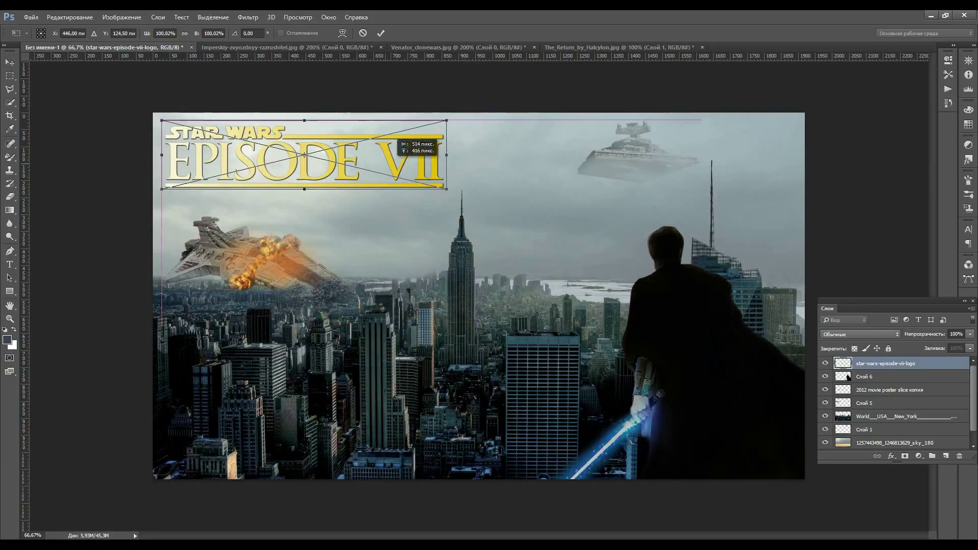
{"action": "left_click_drag", "start_coordinate": [438, 147], "coordinate": [335, 148]}
{"action": "key", "text": "Return"}
Recolour the logo grey, fade it with a 63% opacity eraser, and start a text line beneath
{"action": "key", "text": "b"}
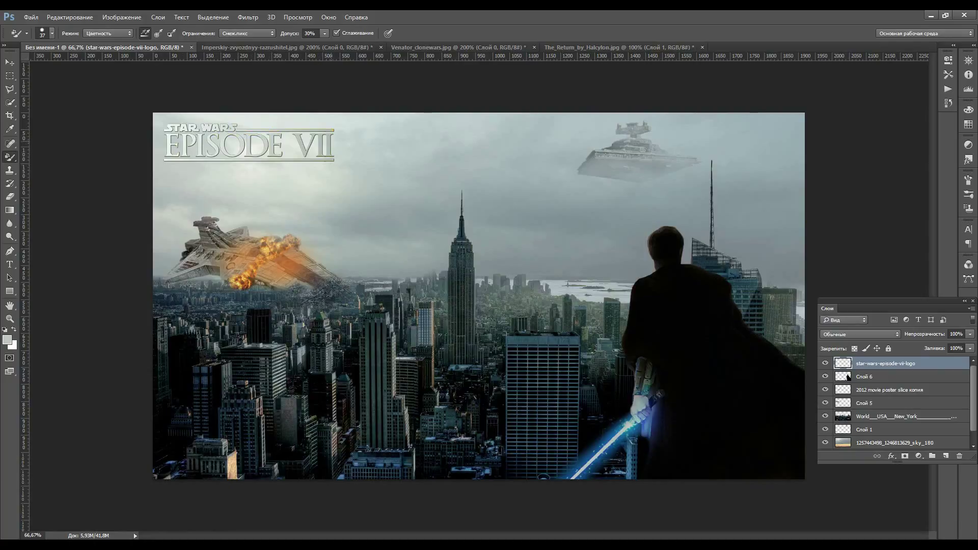
{"action": "key", "text": "e"}
{"action": "left_click", "coordinate": [52, 33]}
{"action": "key", "text": "Return"}
{"action": "key", "text": "6"}
{"action": "key", "text": "3"}
{"action": "key", "text": "ctrl+z"}
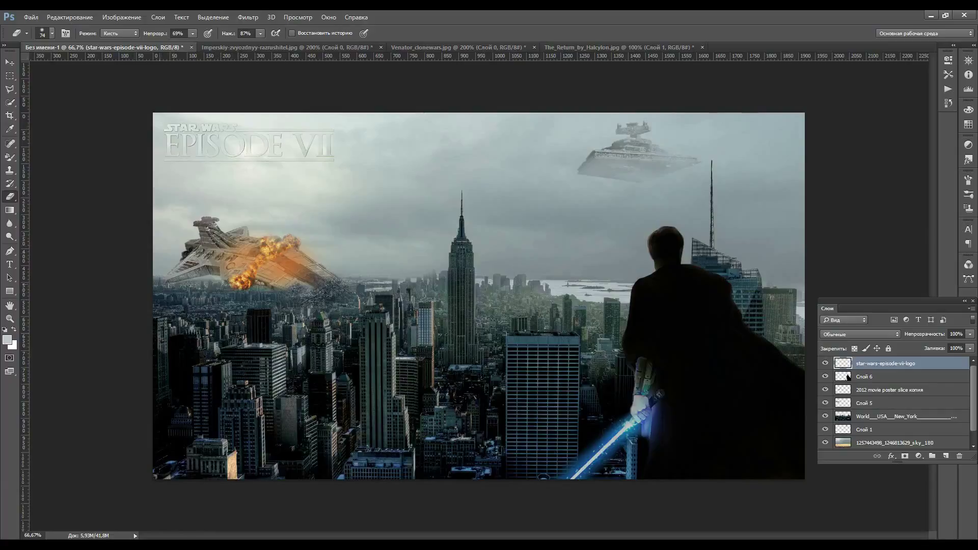
{"action": "left_click", "coordinate": [9, 265]}
{"action": "left_click", "coordinate": [286, 204]}
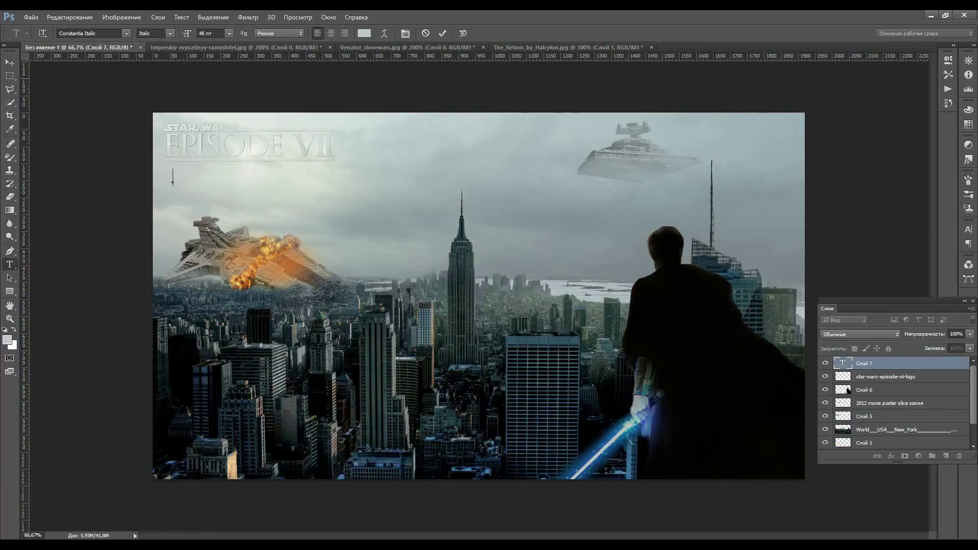
Set the signature text in Stencil Std Bold, shift it right under the logo, and commit it
{"action": "left_click", "coordinate": [125, 33]}
{"action": "type", "text": "Stencil"}
{"action": "key", "text": "Return"}
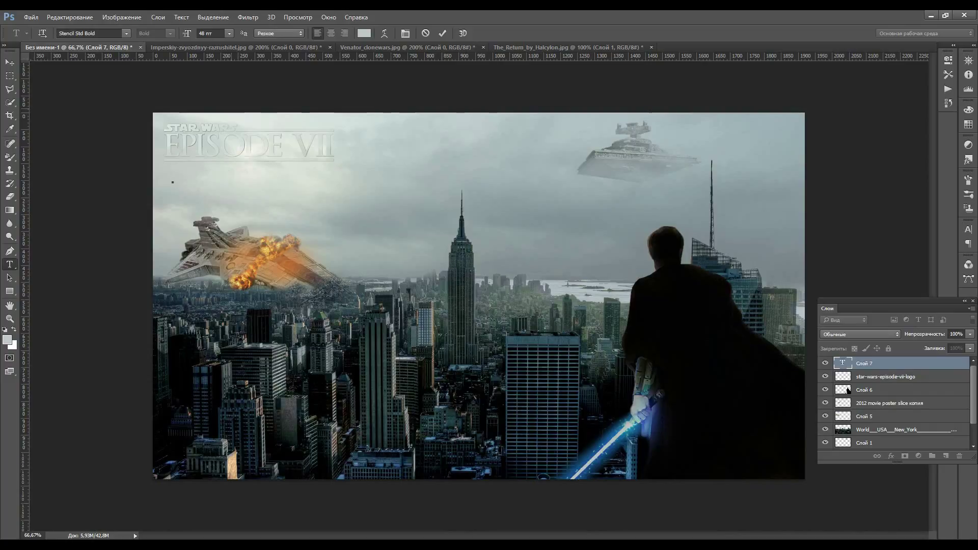
{"action": "left_click_drag", "start_coordinate": [240, 176], "coordinate": [278, 175]}
{"action": "left_click", "coordinate": [280, 33]}
{"action": "left_click", "coordinate": [463, 33]}
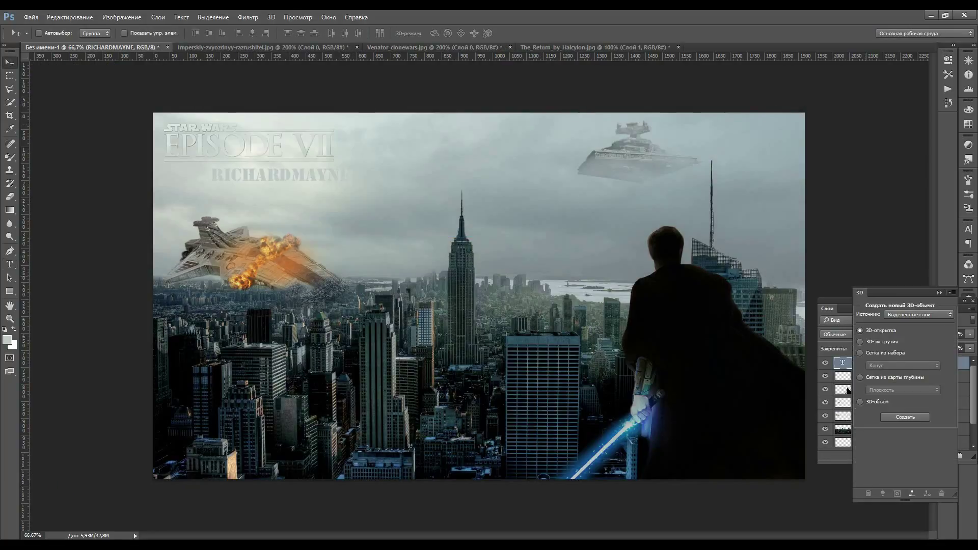
{"action": "left_click", "coordinate": [848, 390]}
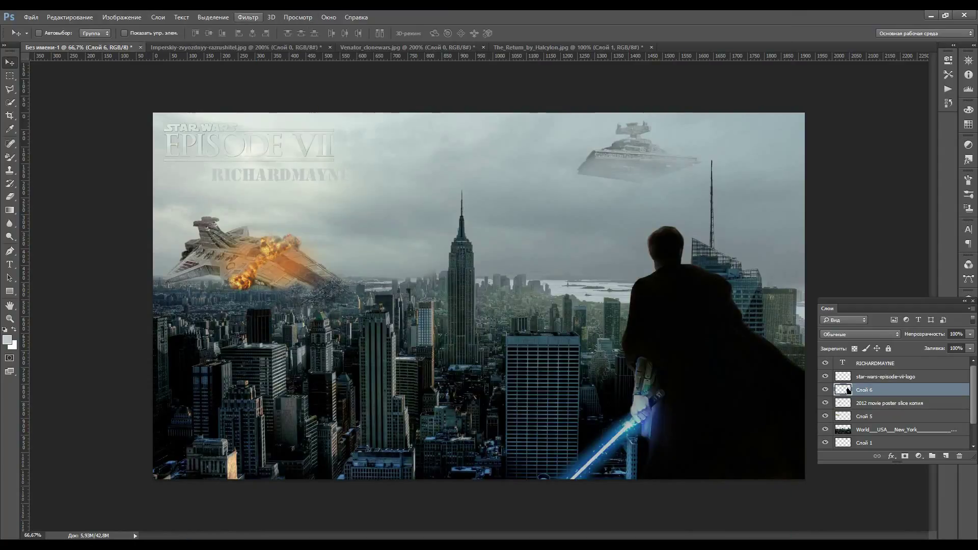
{"action": "key", "text": "Return"}
Select all layers and merge them into a single layer
{"action": "key", "text": "Escape"}
{"action": "key", "text": "ctrl+alt+a"}
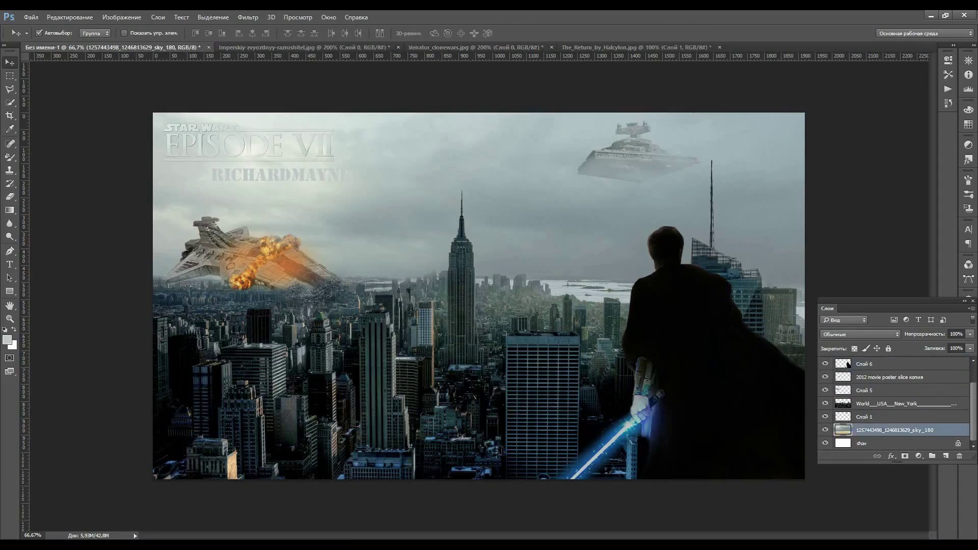
{"action": "key", "text": "ctrl+e"}
Apply Diffuse Glow with slightly lower graininess, glow amount 2 and clear amount 17
{"action": "key", "text": "alt+t"}
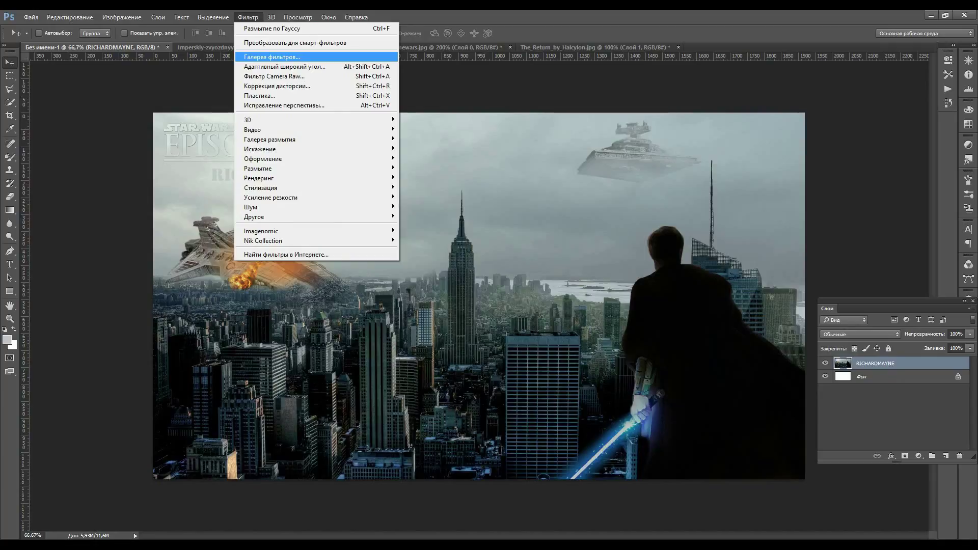
{"action": "key", "text": "Return"}
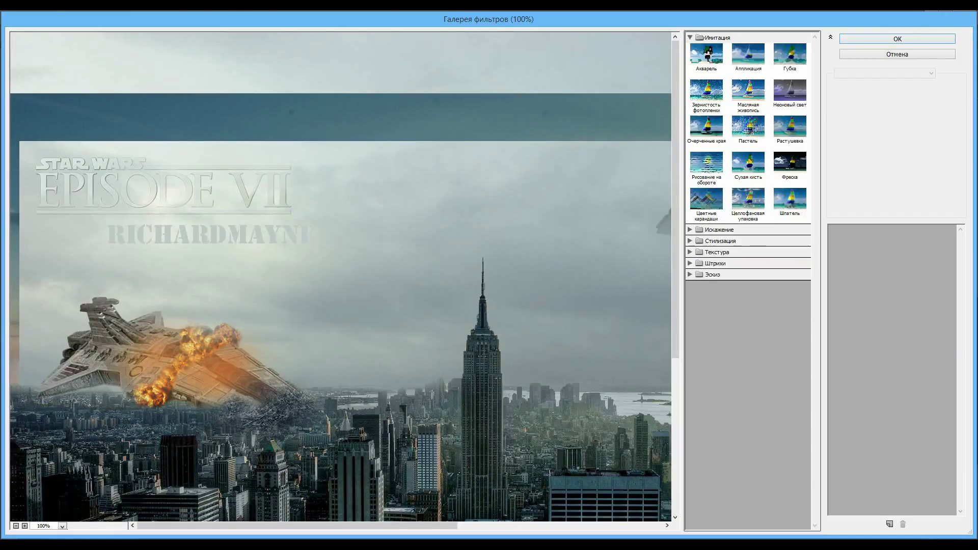
{"action": "key", "text": "shift+Down"}
{"action": "key", "text": "Down"}
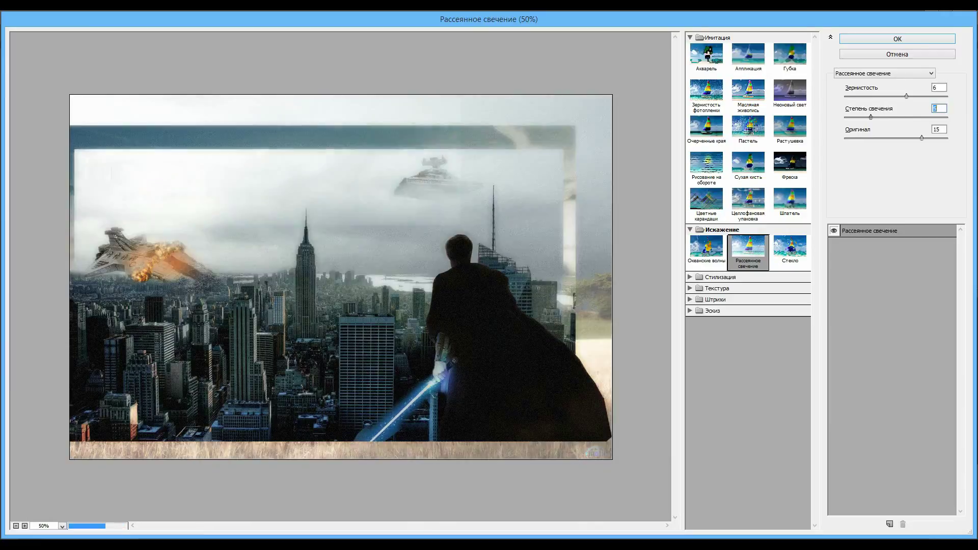
{"action": "key", "text": "Up"}
{"action": "key", "text": "Up"}
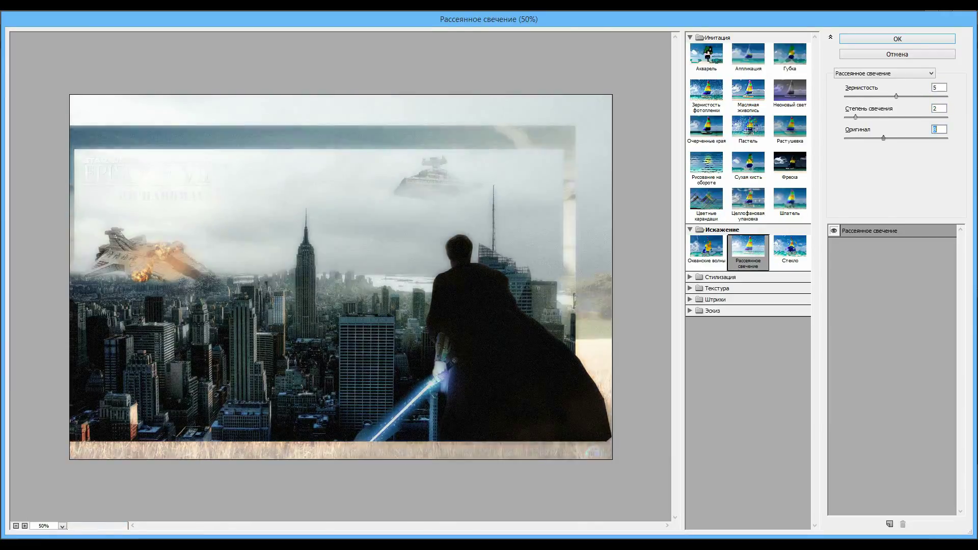
{"action": "key", "text": "Tab"}
{"action": "key", "text": "Up"}
{"action": "key", "text": "Up"}
{"action": "key", "text": "Tab"}
{"action": "key", "text": "alt+Down"}
{"action": "key", "text": "Escape"}
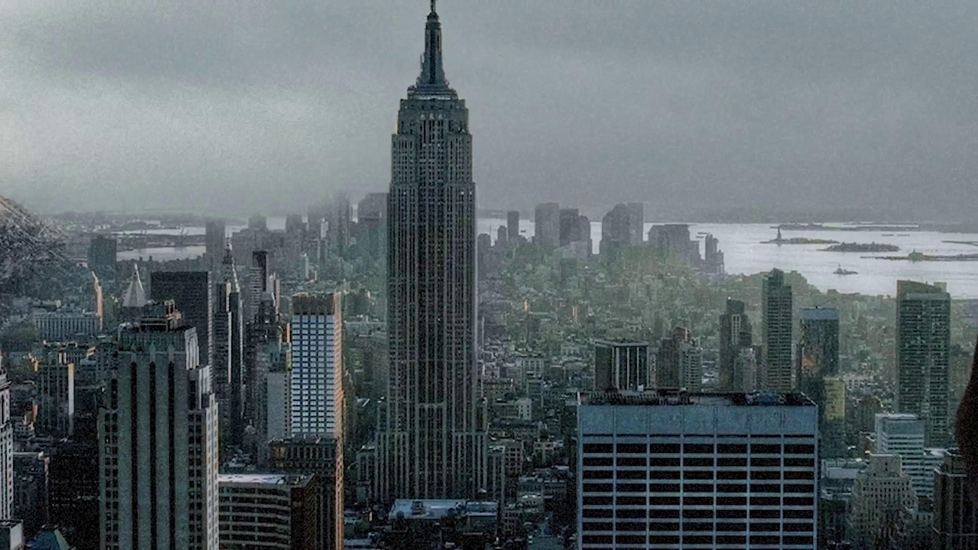